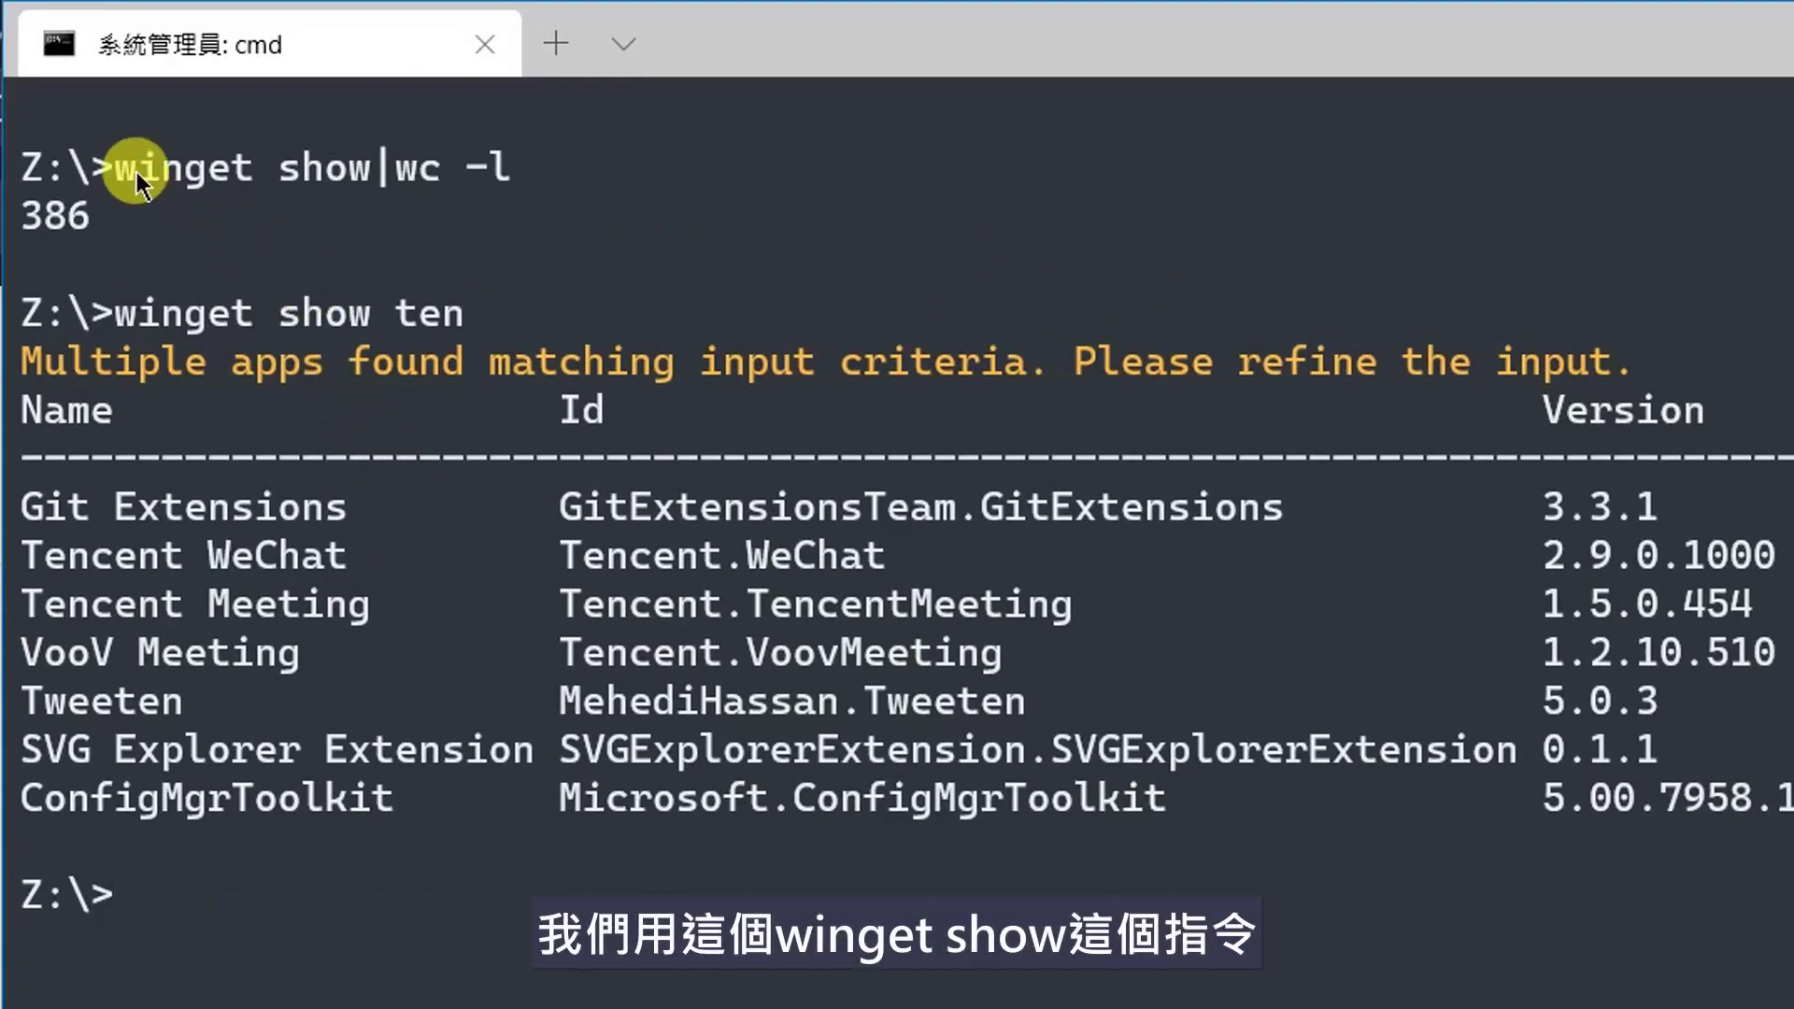
- Highlight the winget show line-count command in the terminal, and review the open pull requests of microsoft/winget-pkgs on GitHub
left_click_drag(134, 170, 509, 173)
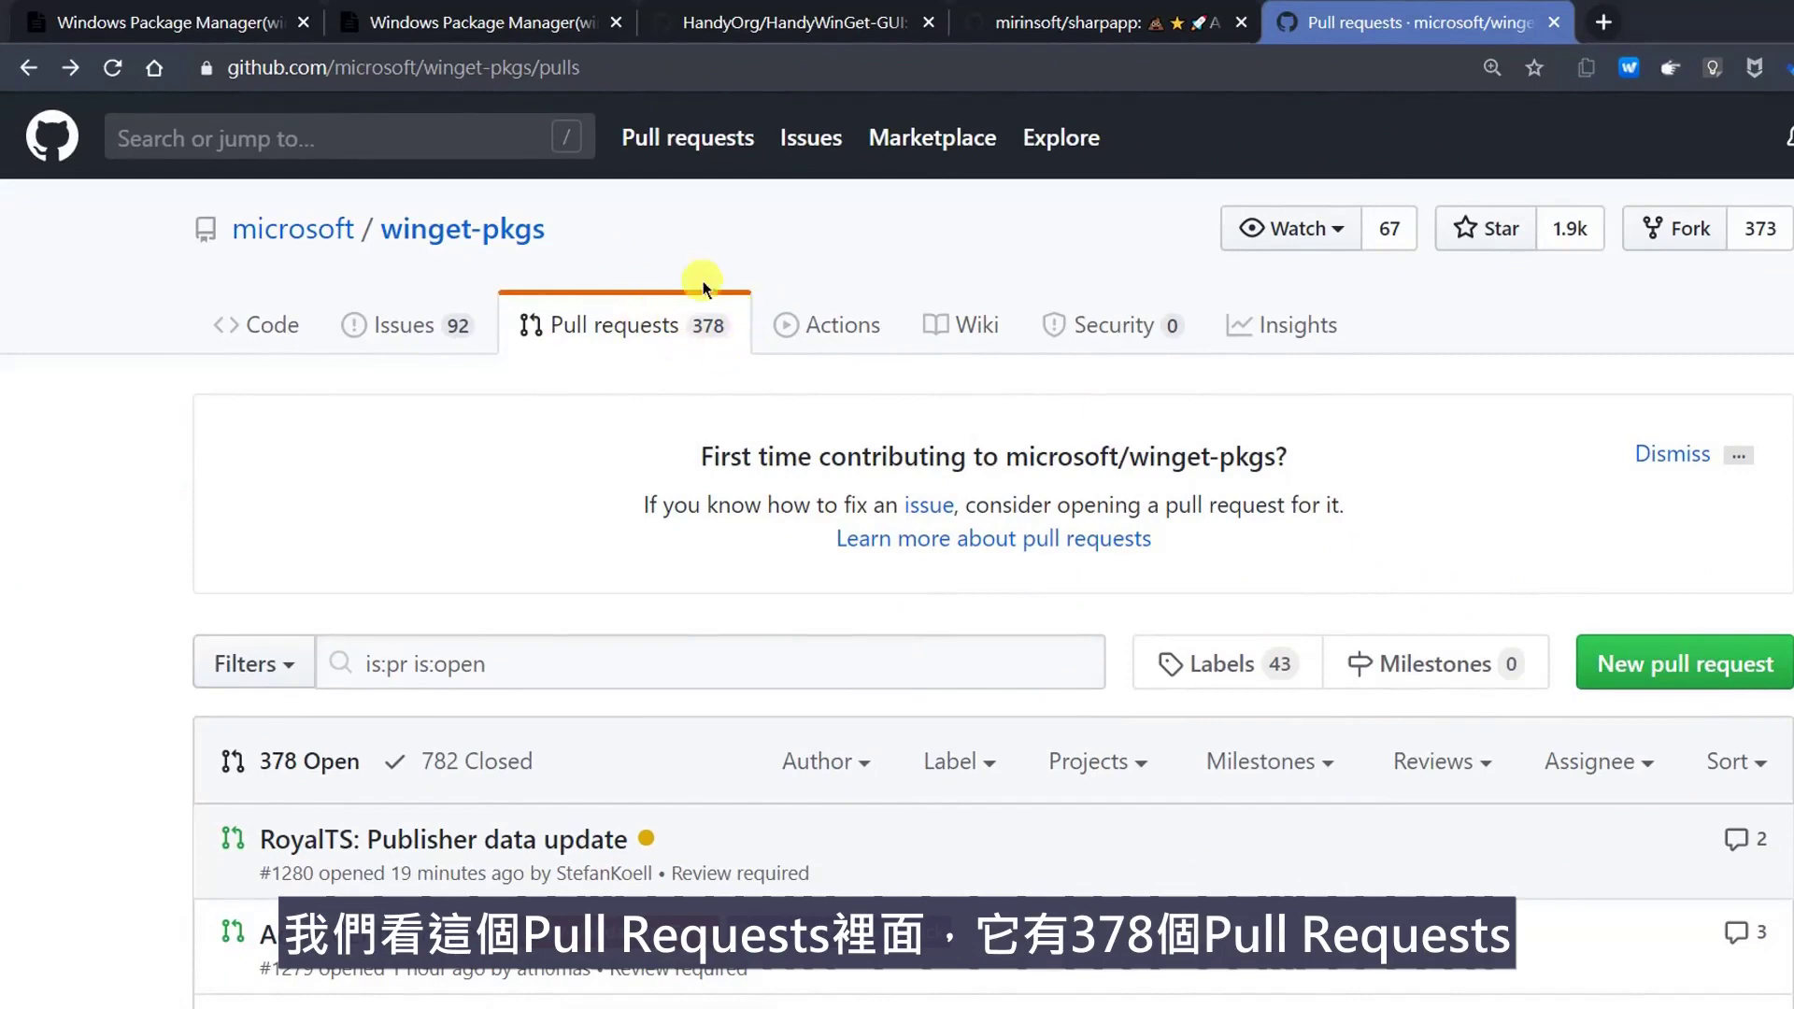
scroll(1241, 607, "down", 8)
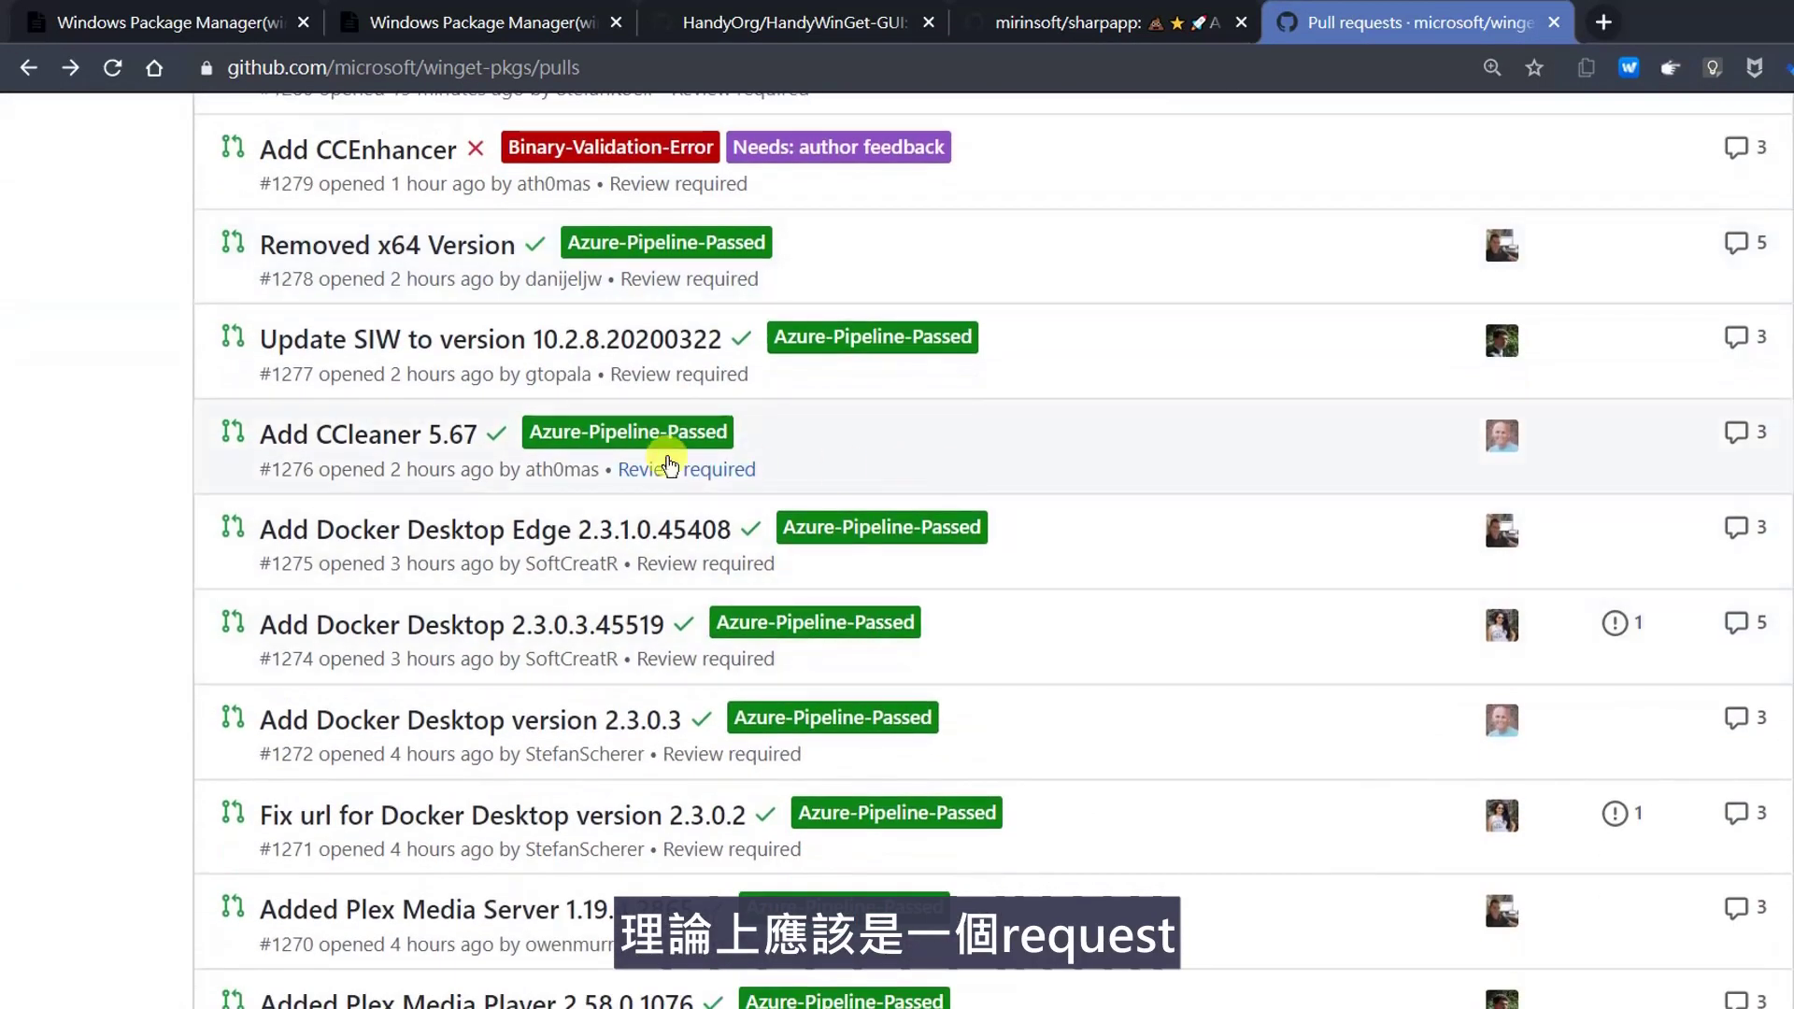
scroll(1185, 480, "up", 6)
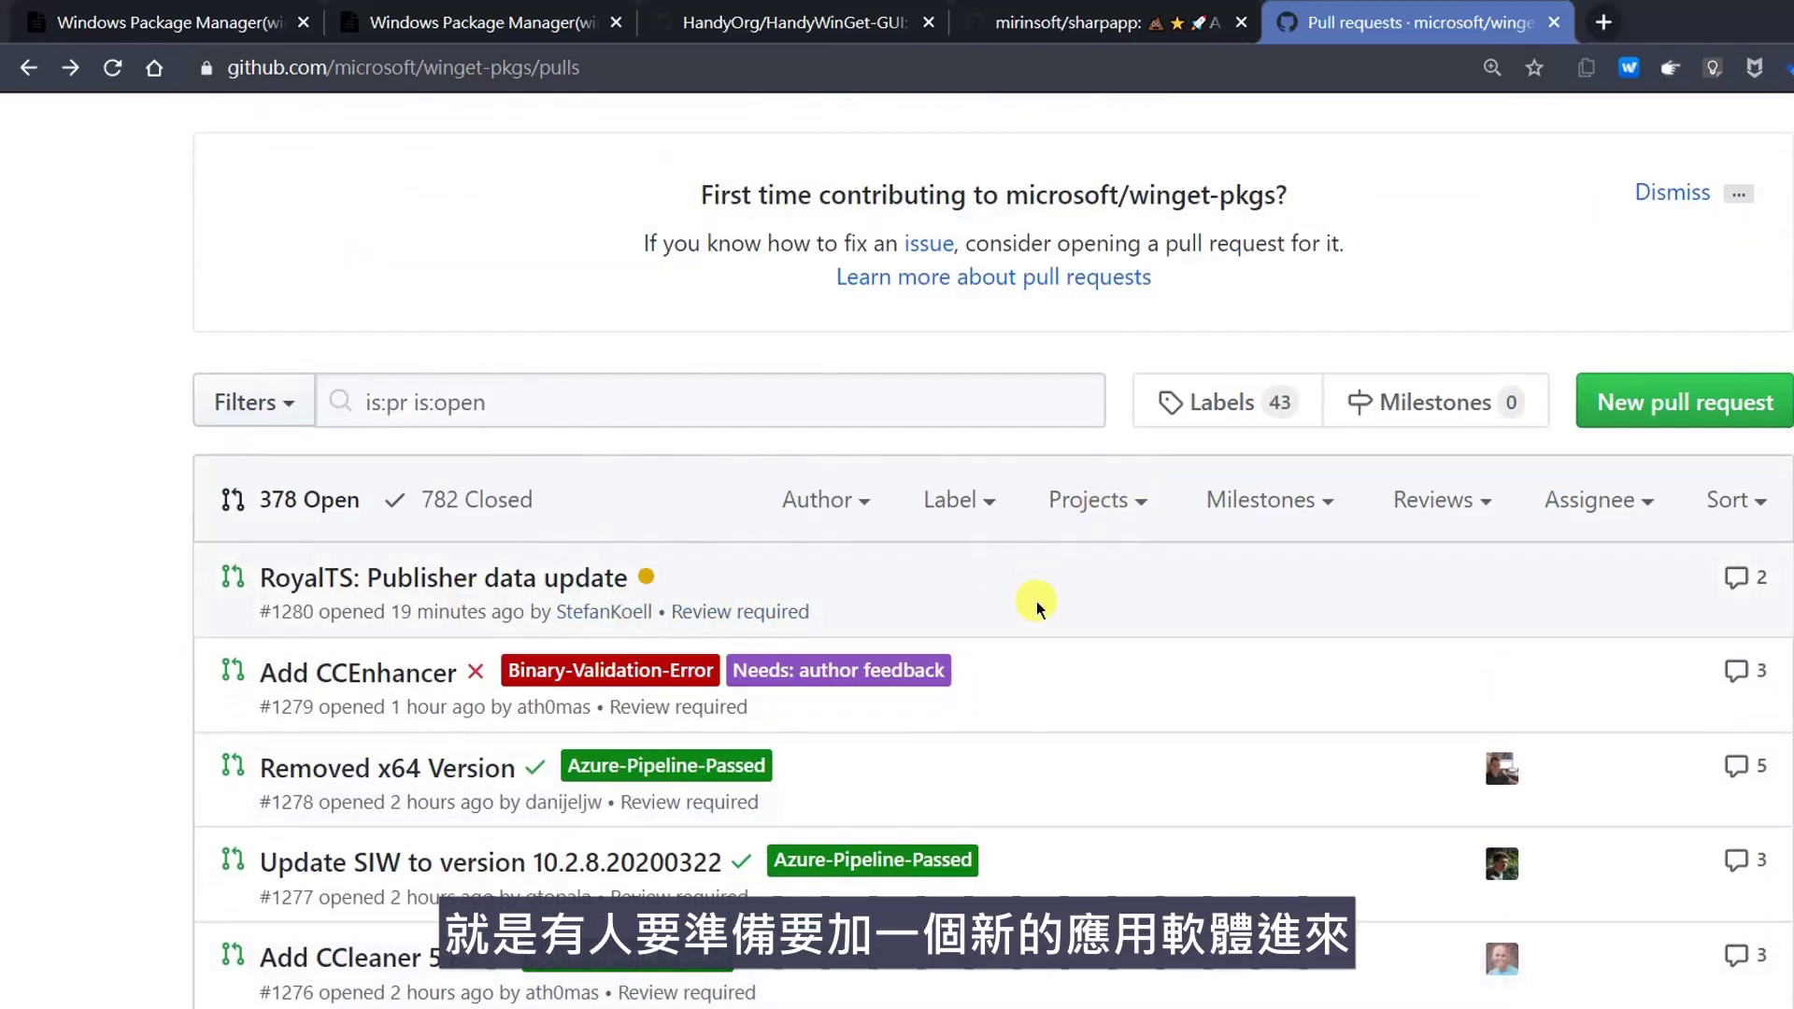
scroll(1036, 602, "up", 3)
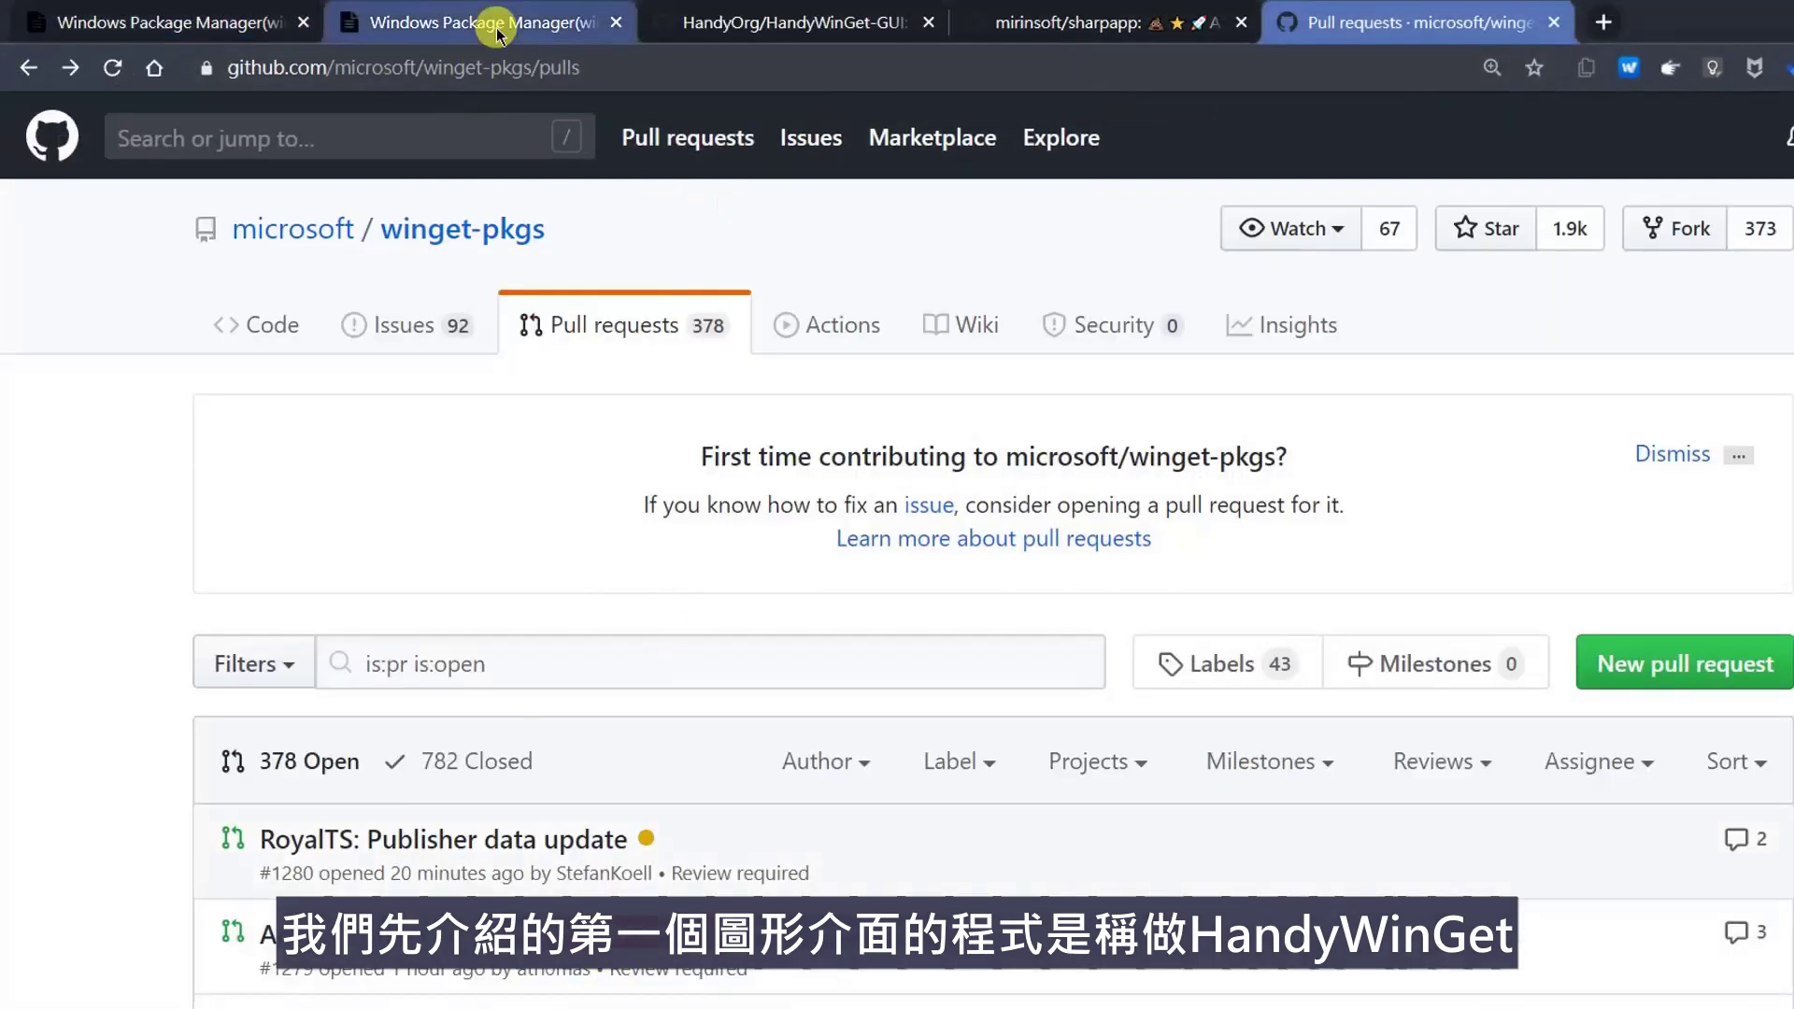
- Switch to the HackMD notes page, then to HandyWinGet GUI and look over its list of installable packages
left_click(496, 28)
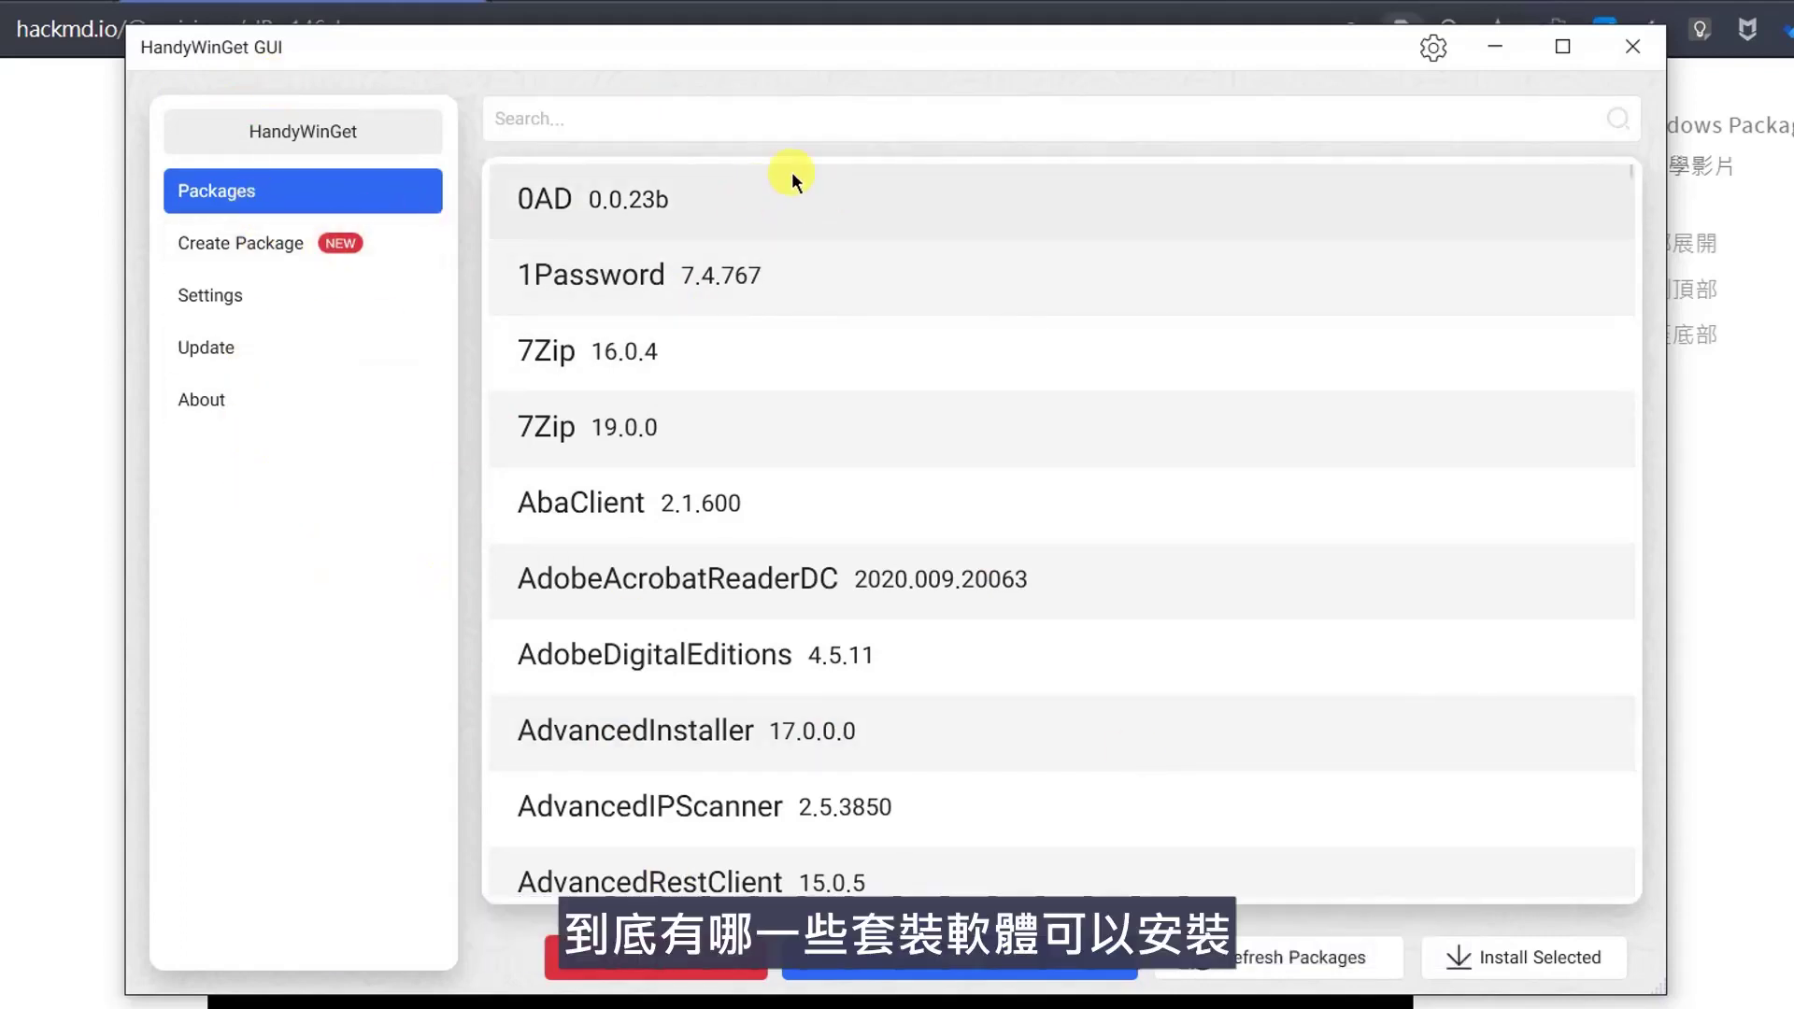
scroll(1090, 641, "down", 5)
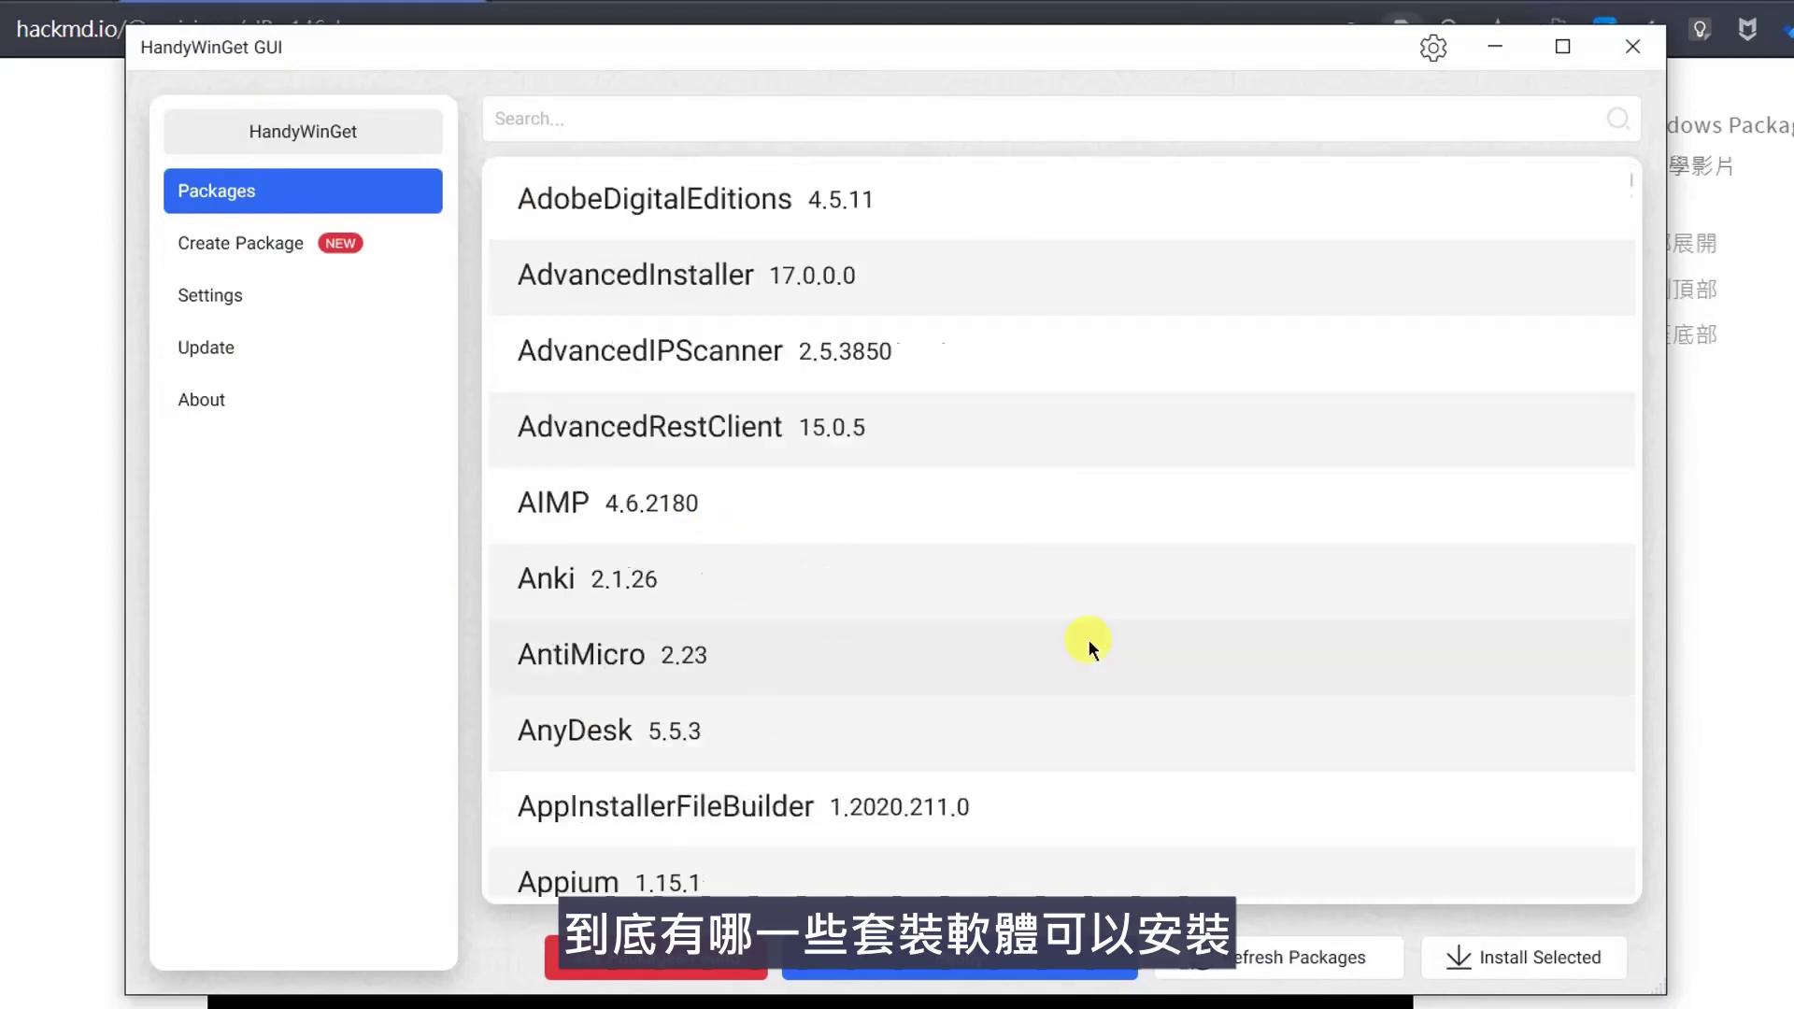
scroll(1090, 639, "up", 5)
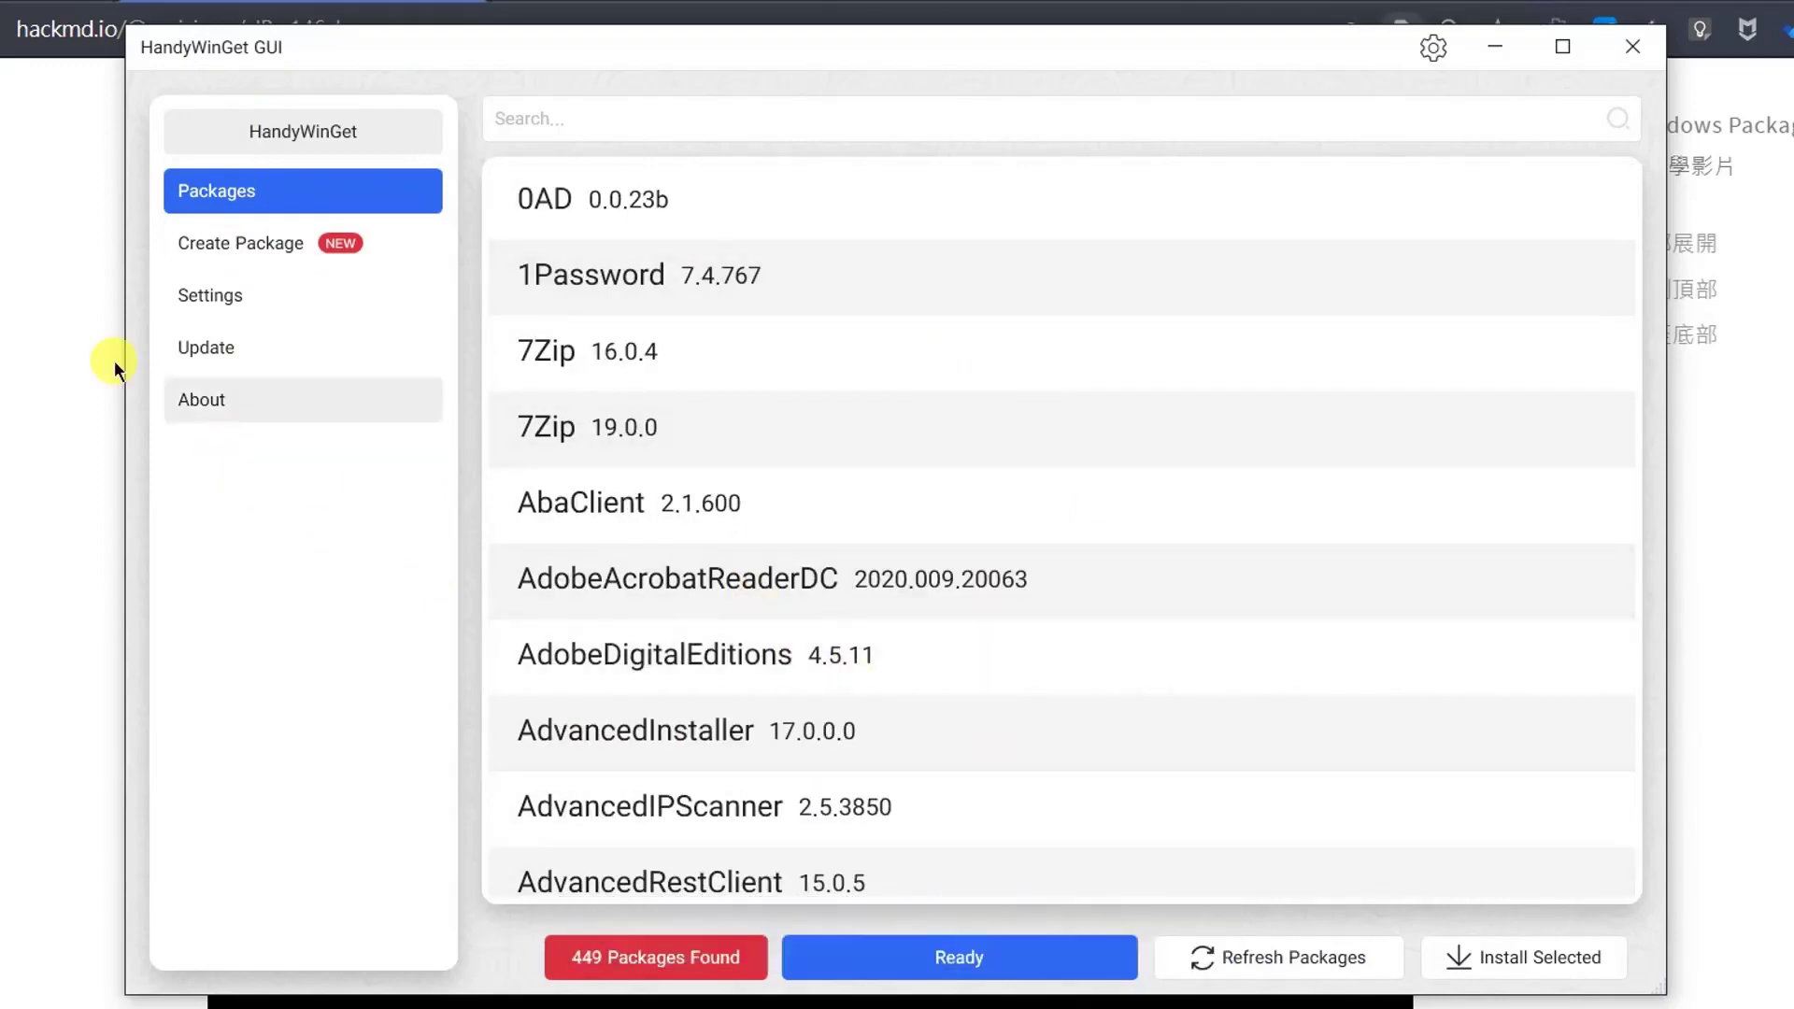
- View HandyWinGet's Create Package, Settings and Update pages, and return to the package list
left_click(192, 242)
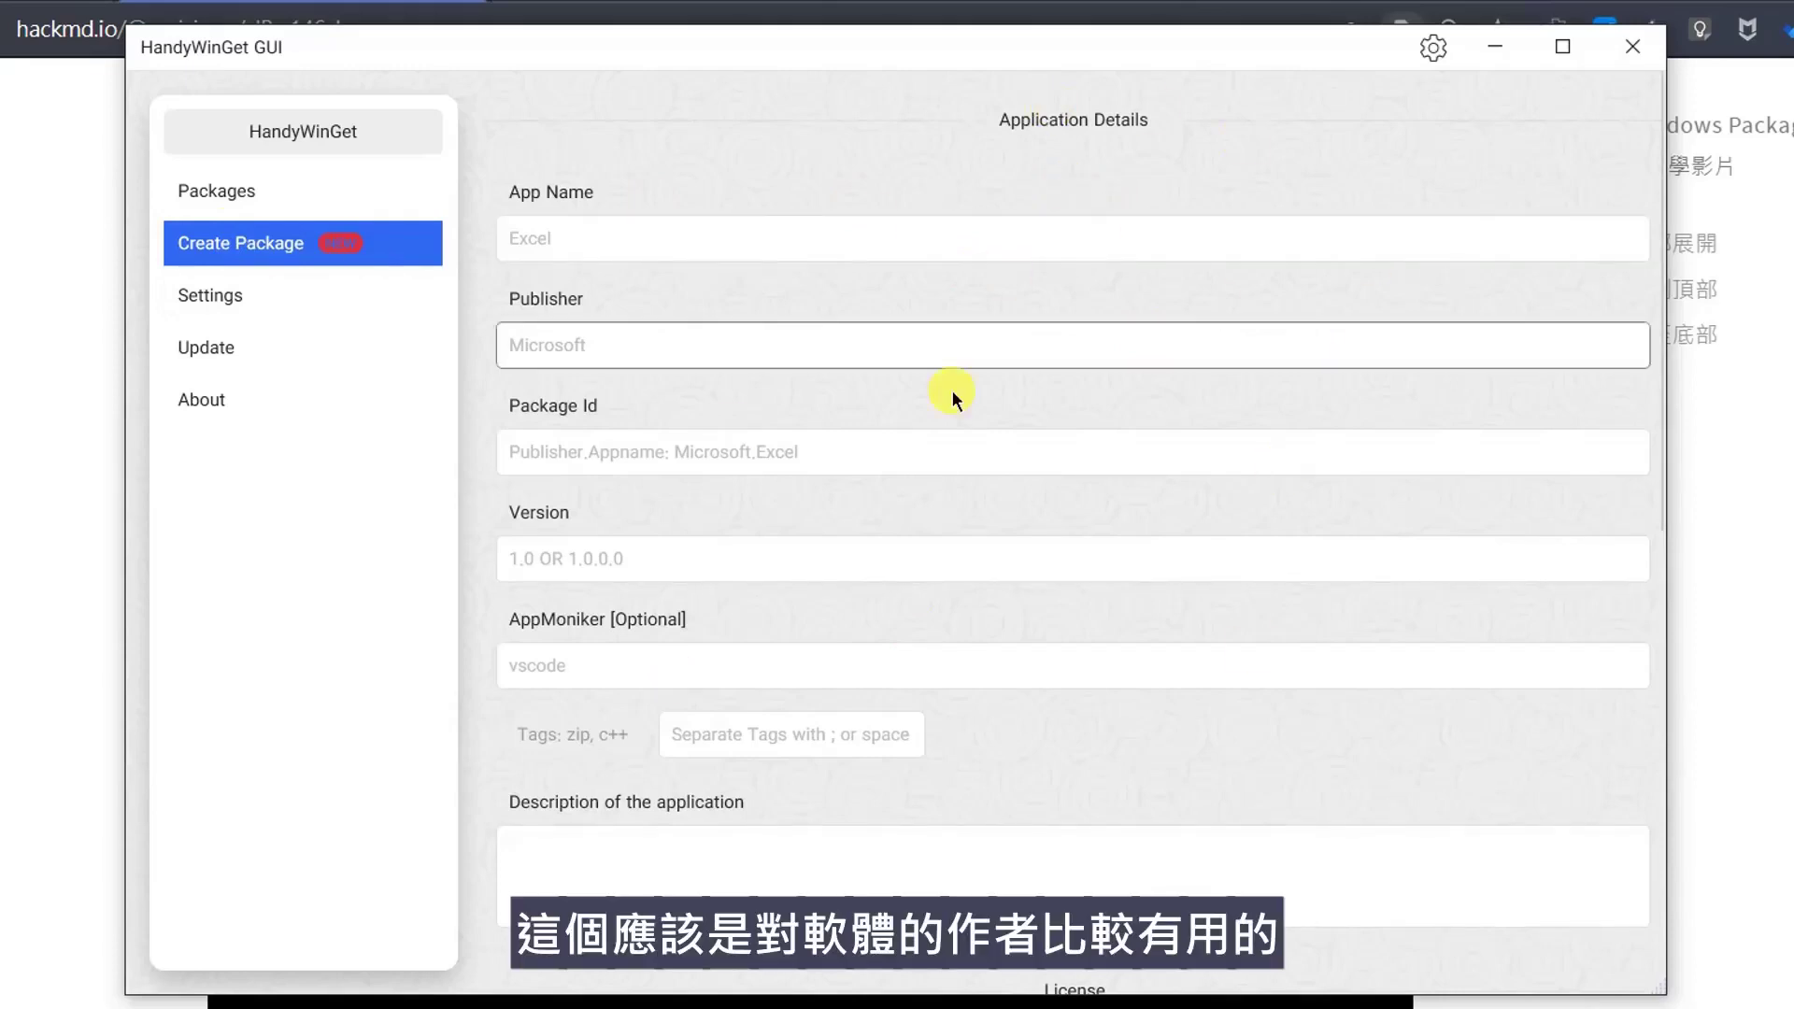
left_click(211, 295)
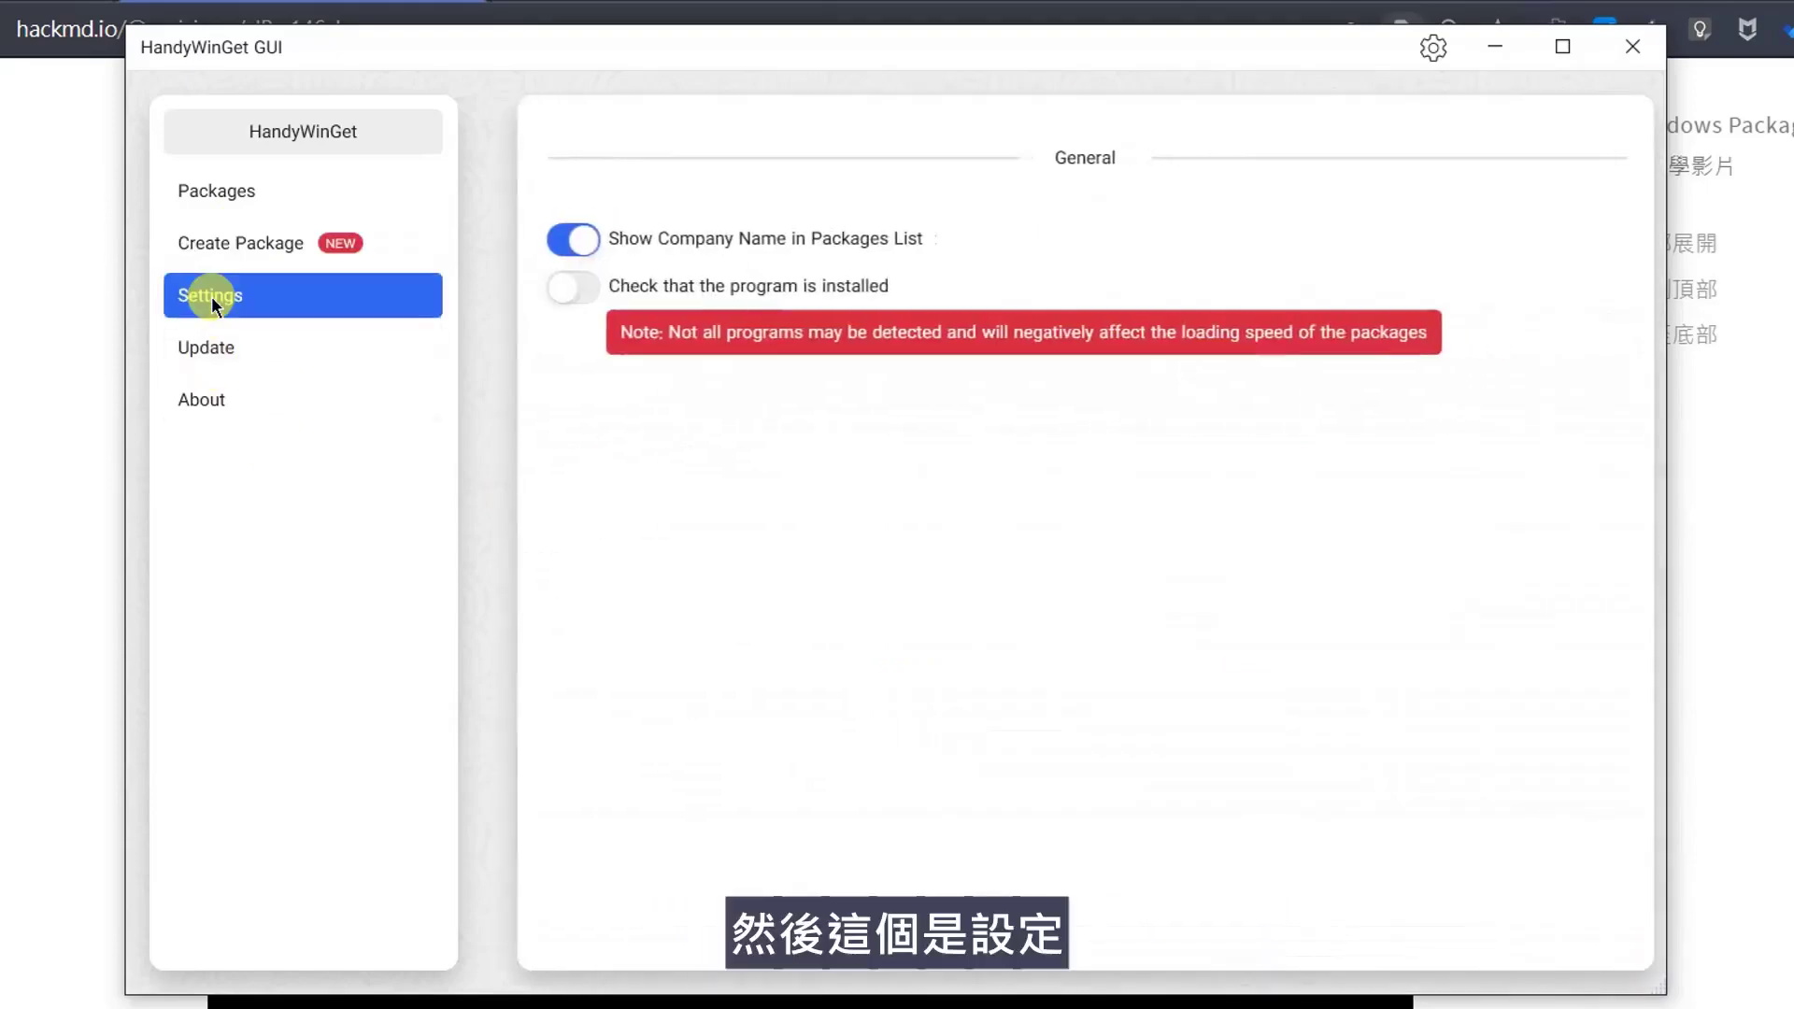
left_click(221, 351)
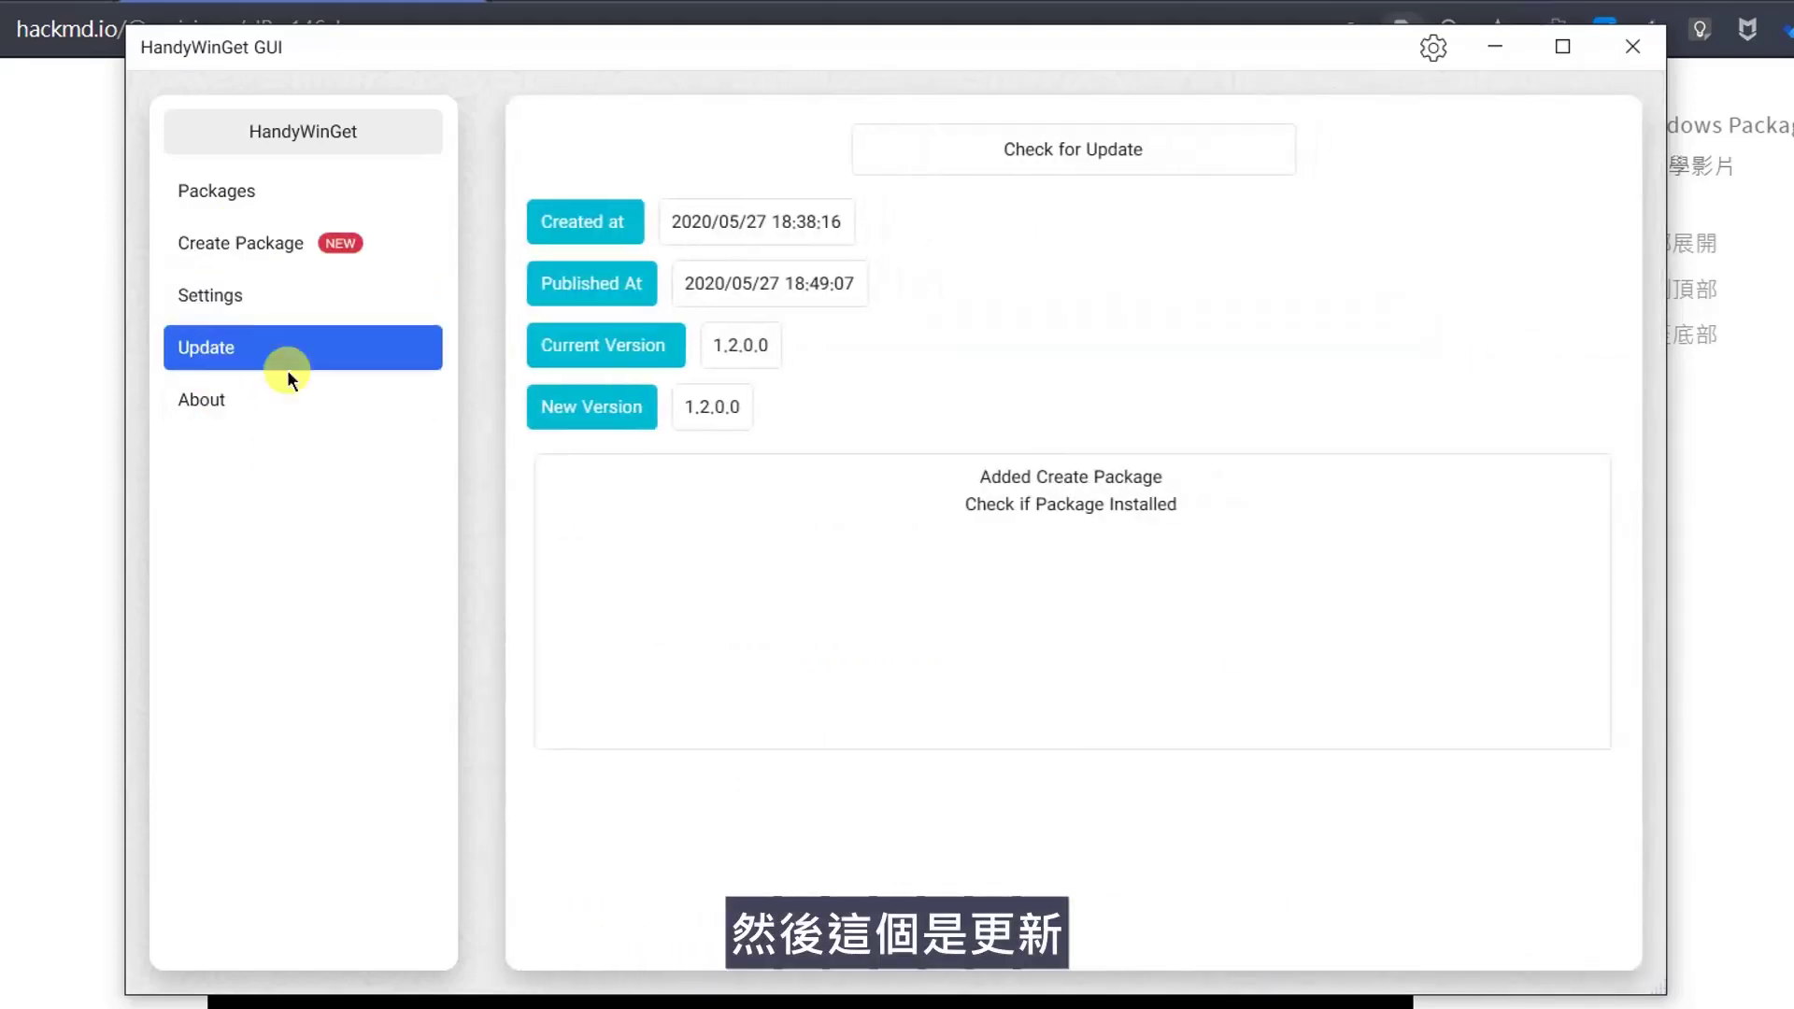
left_click(258, 176)
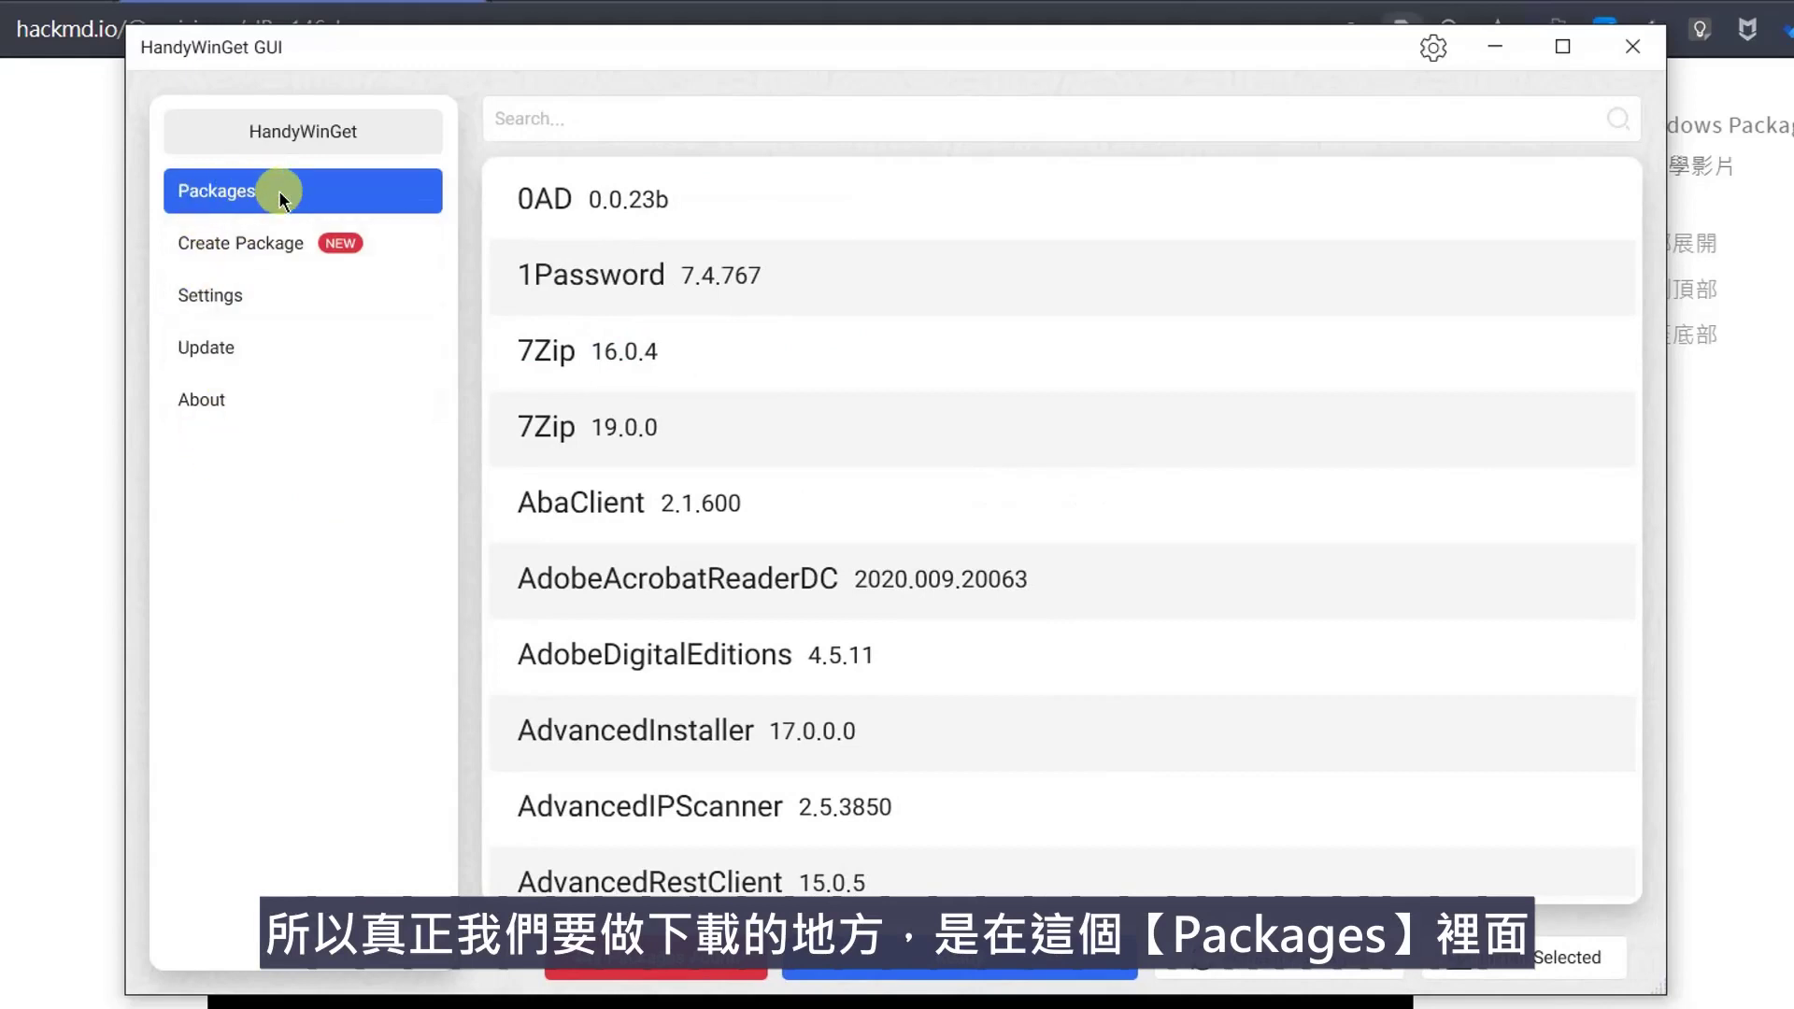
- Select the 7Zip 16.0.4 package, search the package list for "7", and clear the search
left_click(934, 368)
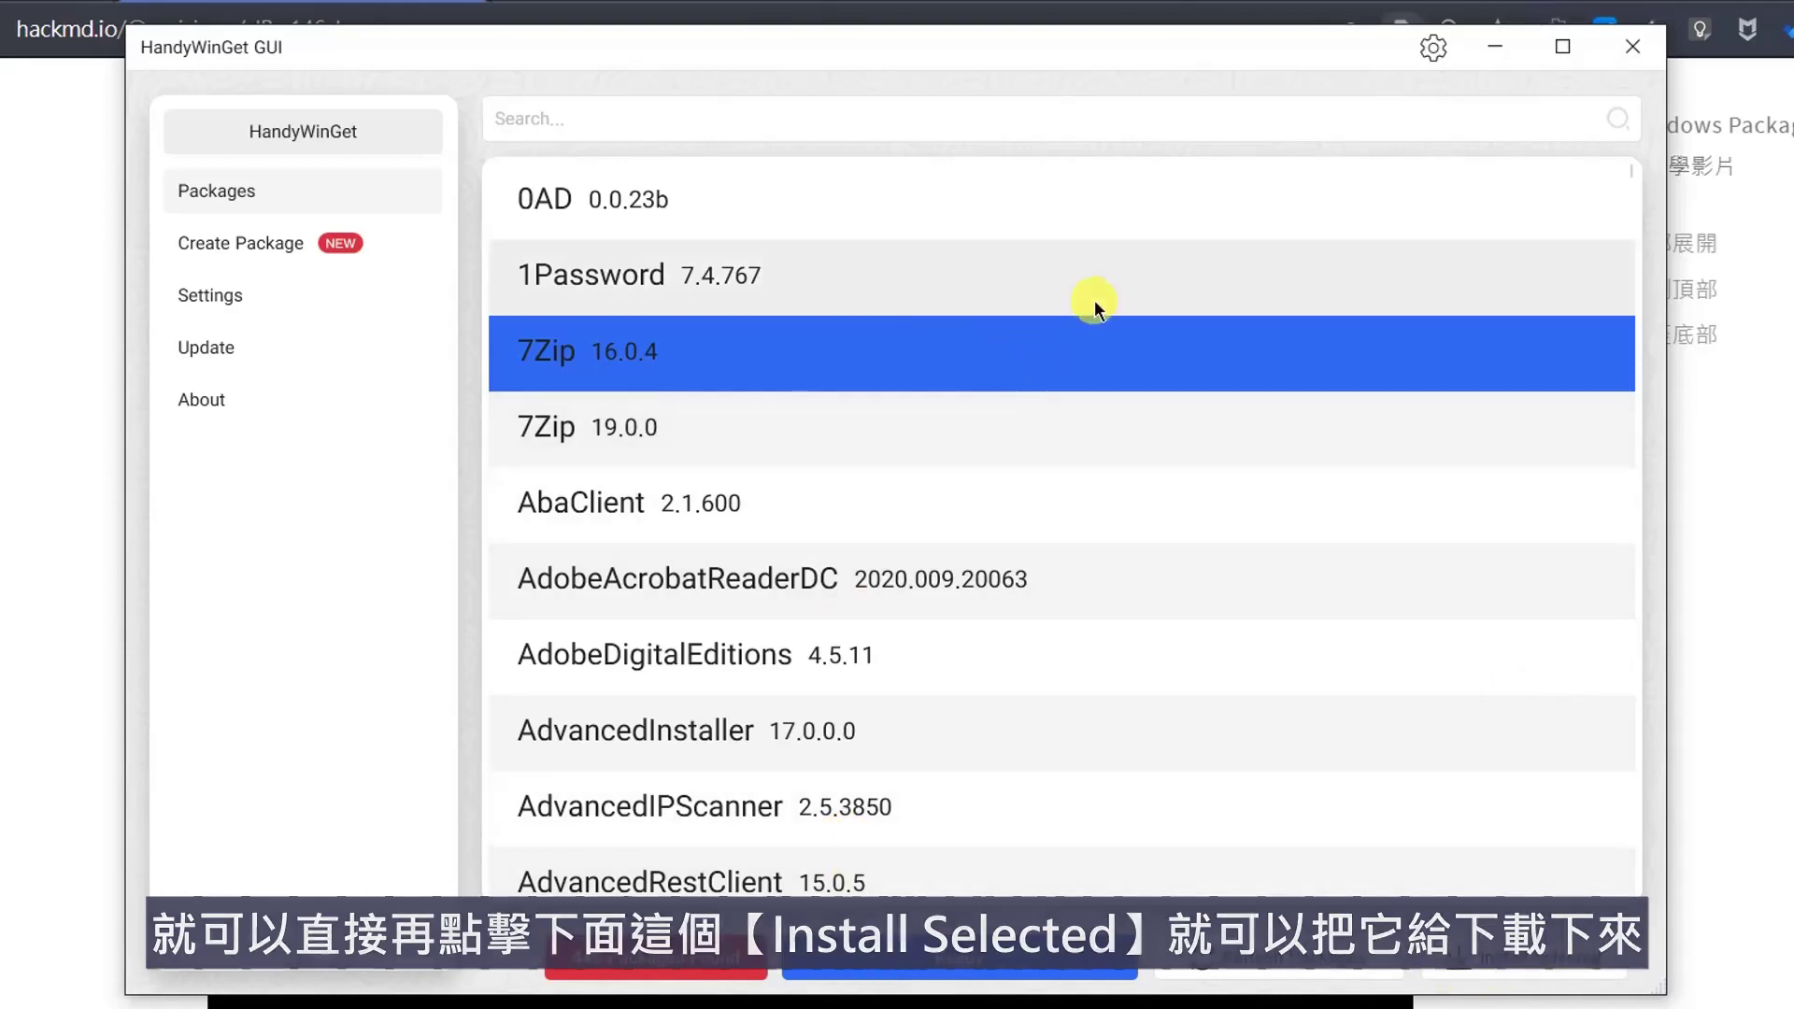
left_click(620, 108)
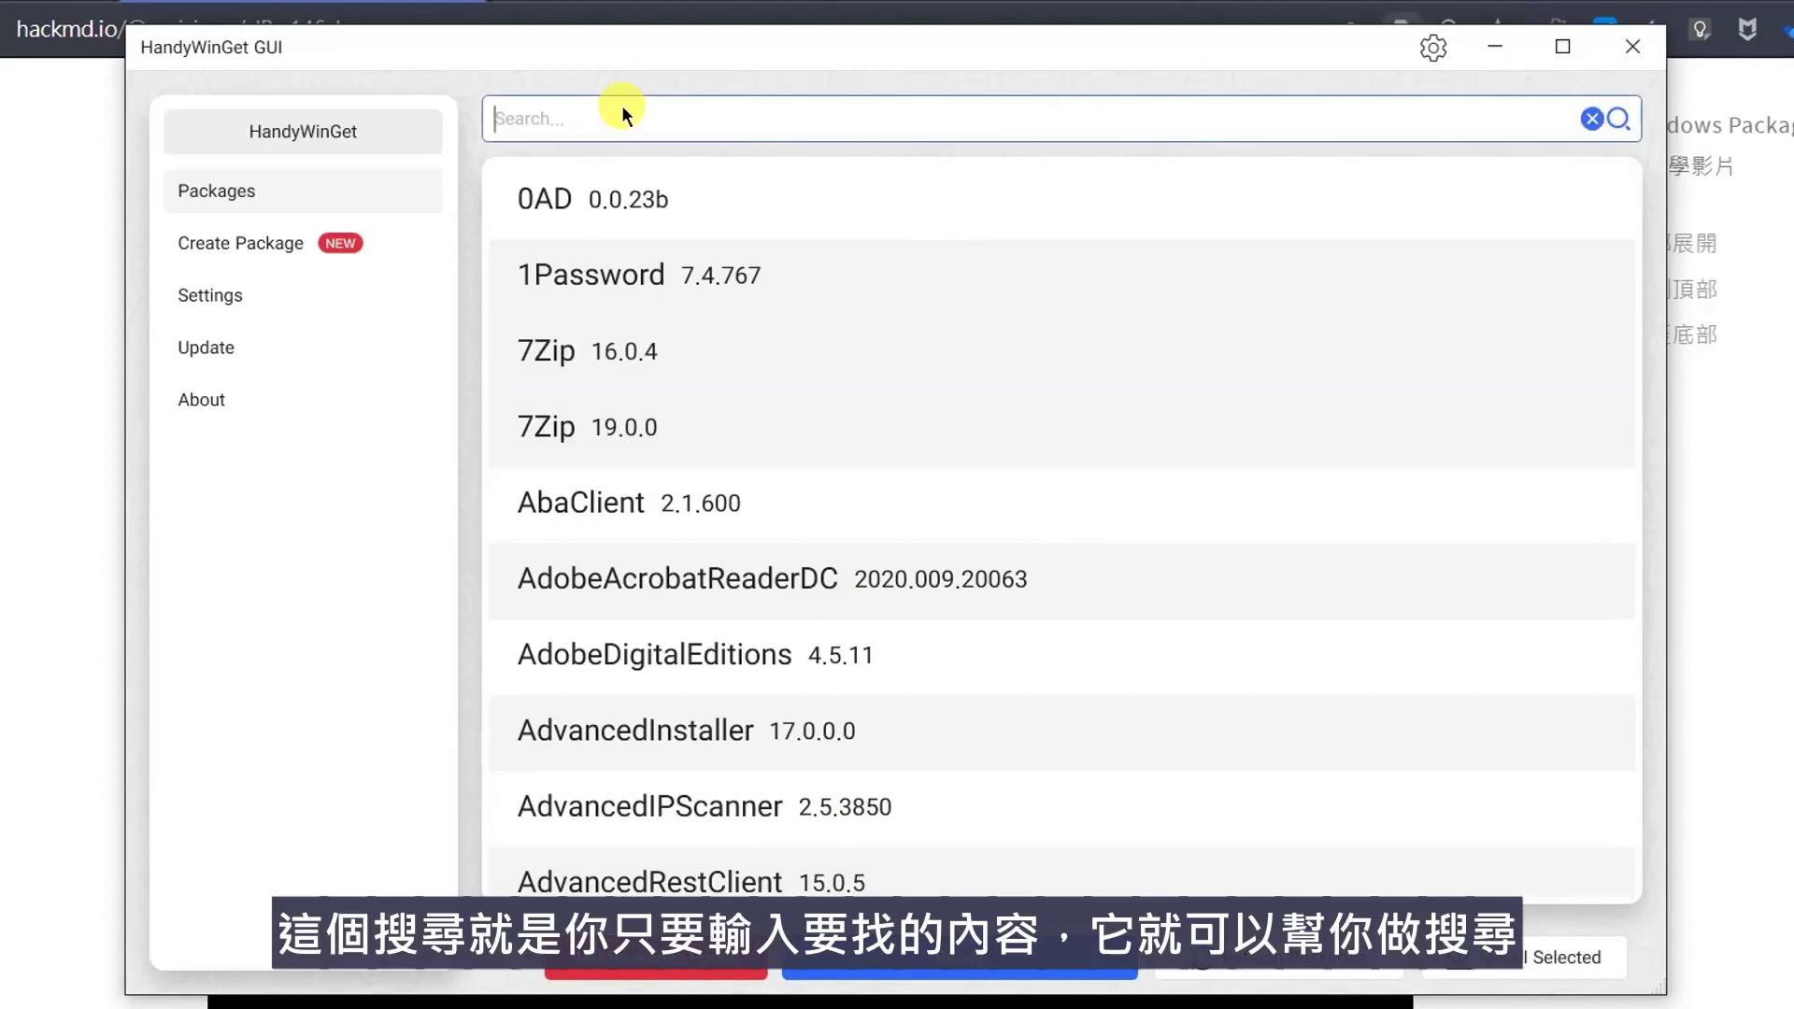
type("7")
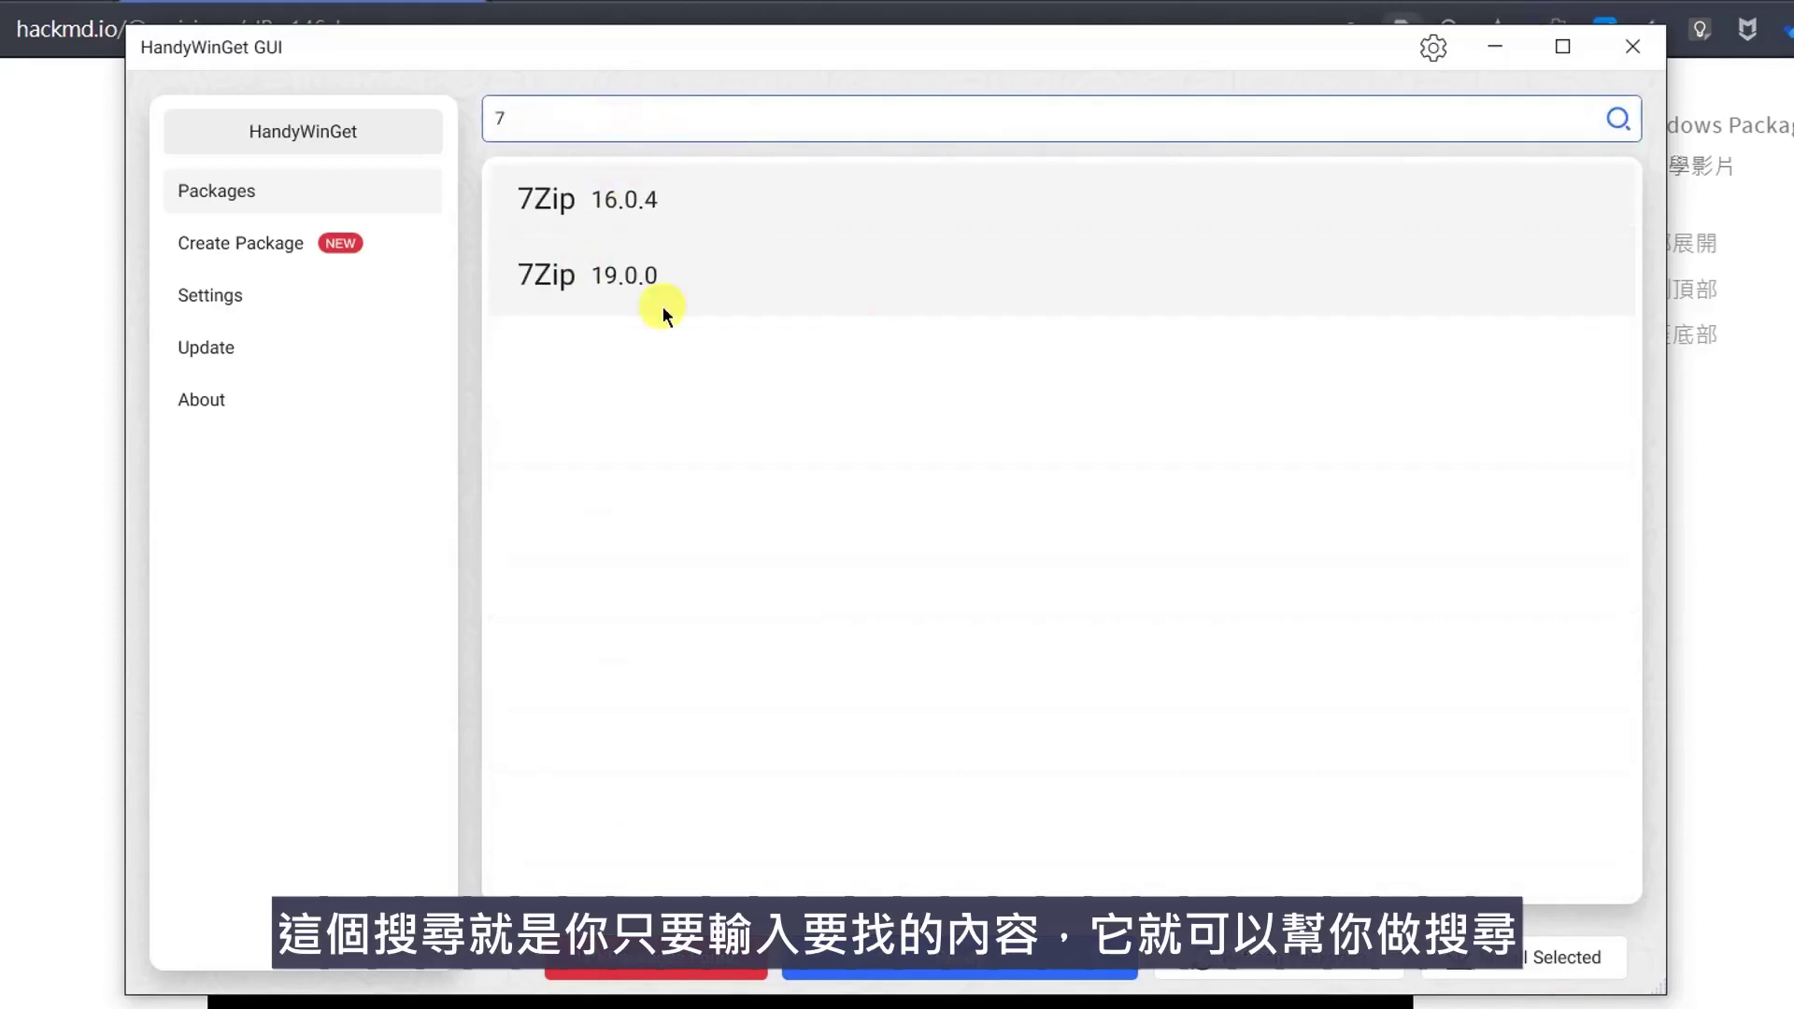
key("BackSpace")
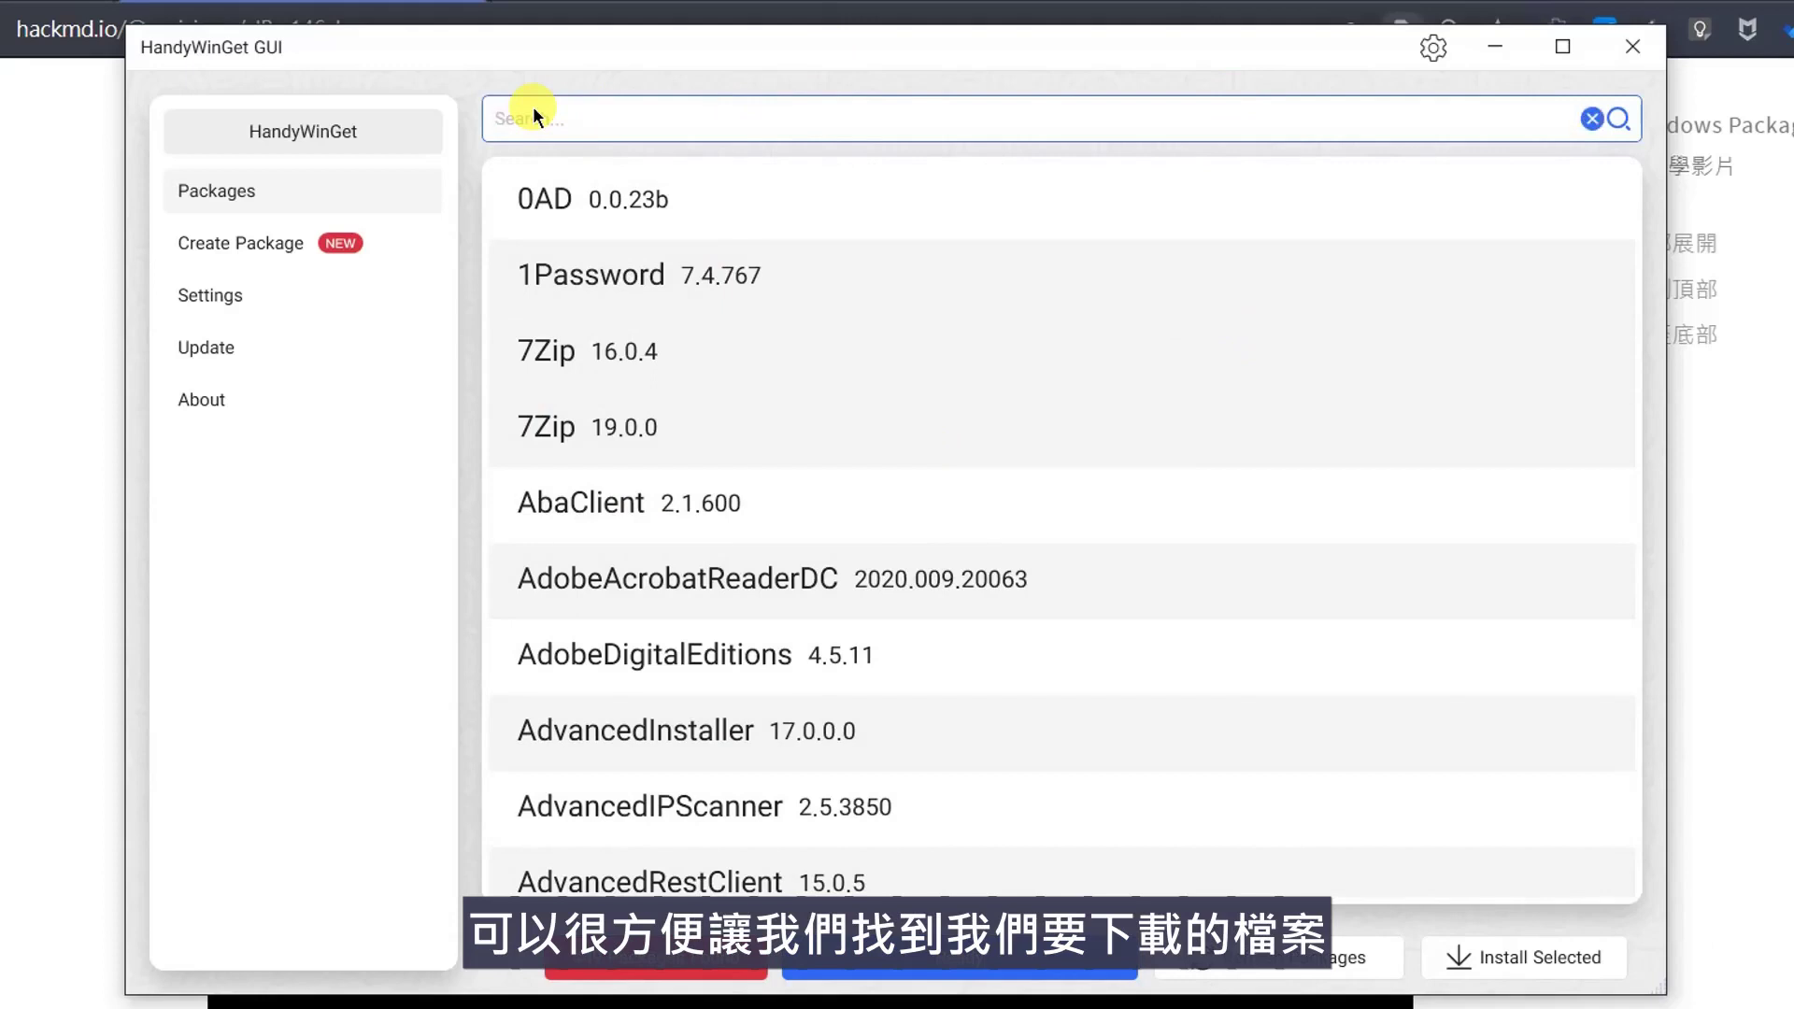
- Examine what the HandyWinGet package list shows for individual entries, selecting AWSCLI 1.18.65, AzureDataStudio 1.15.0 and Beatdrop 2.6.2 among others
scroll(1102, 566, "down", 10)
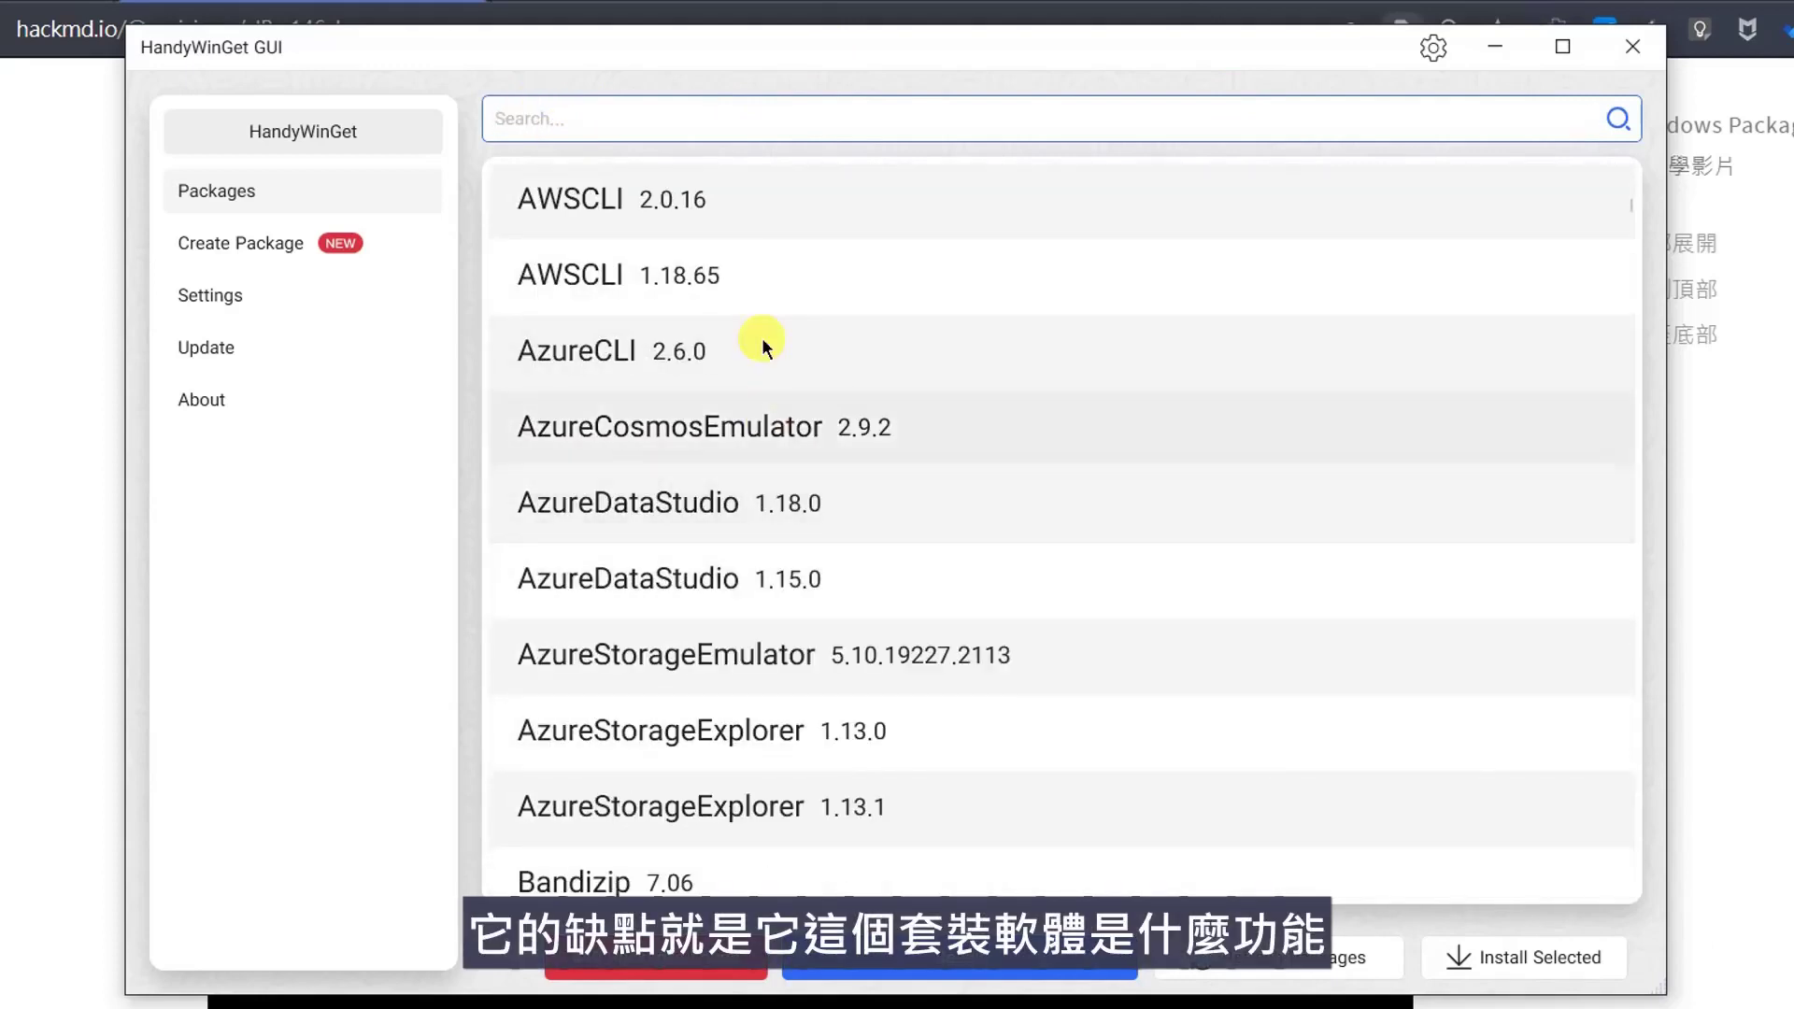
left_click(762, 295)
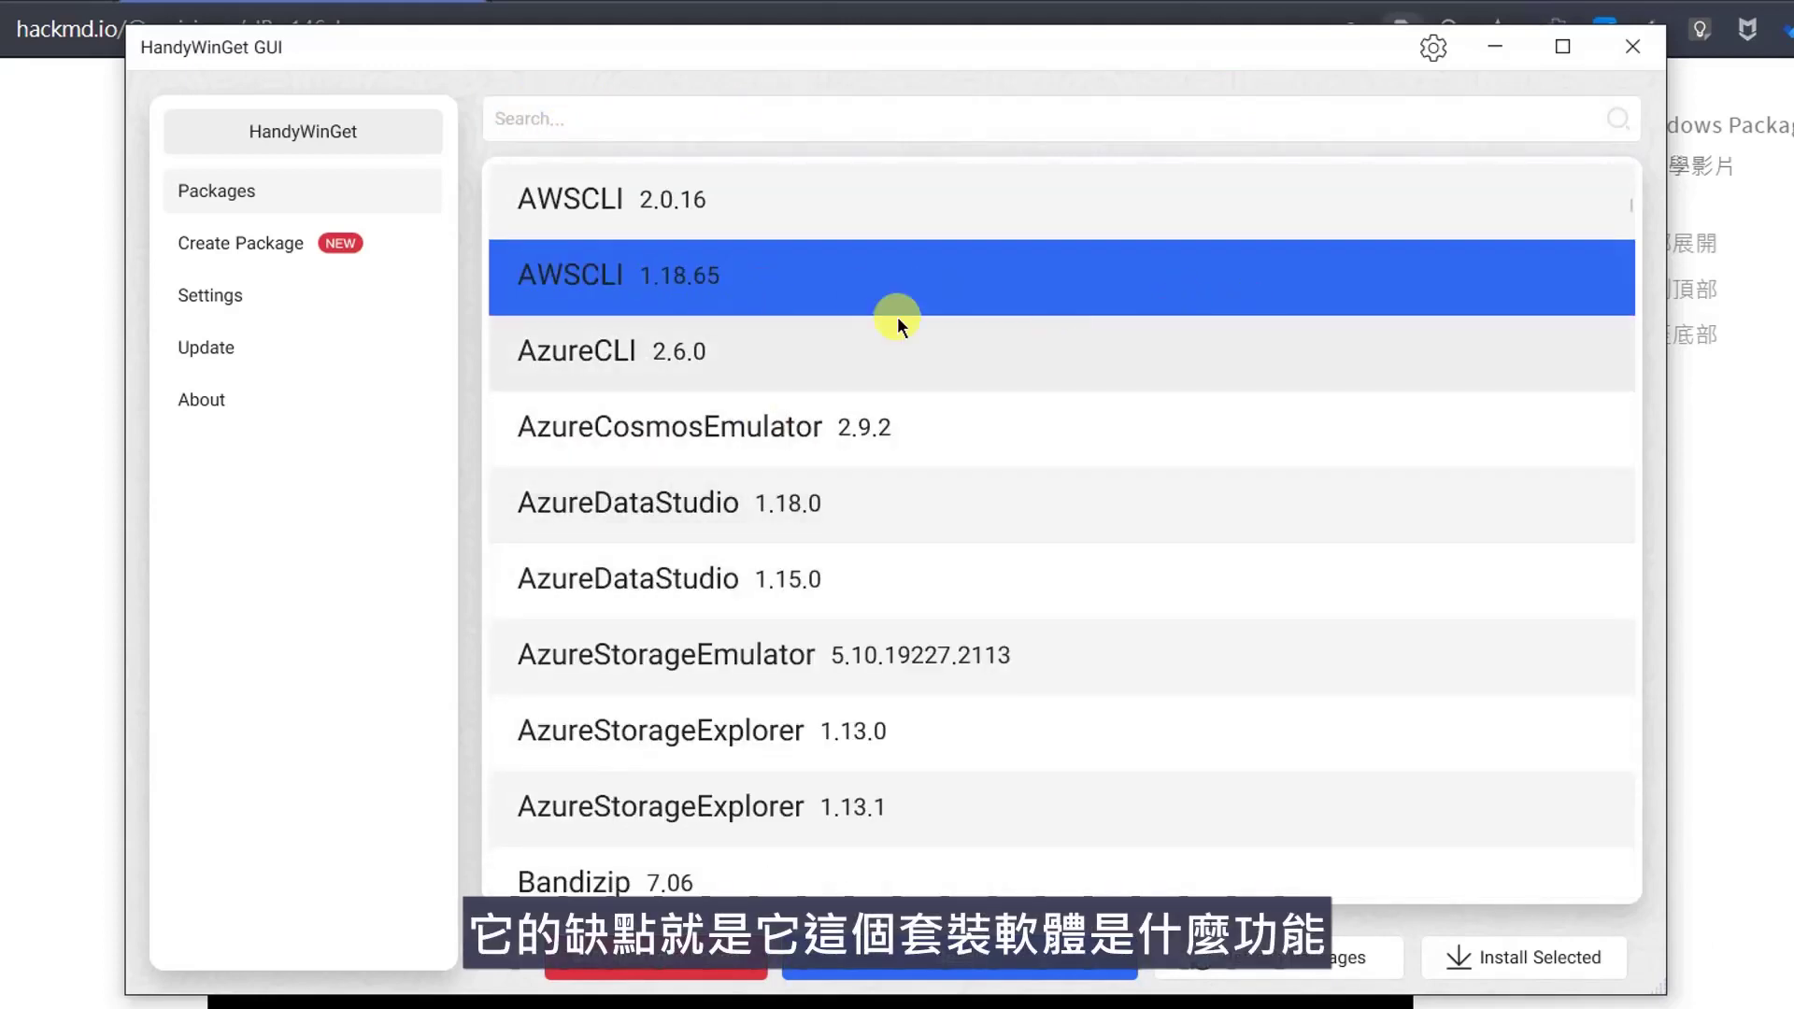
scroll(1012, 287, "up", 1)
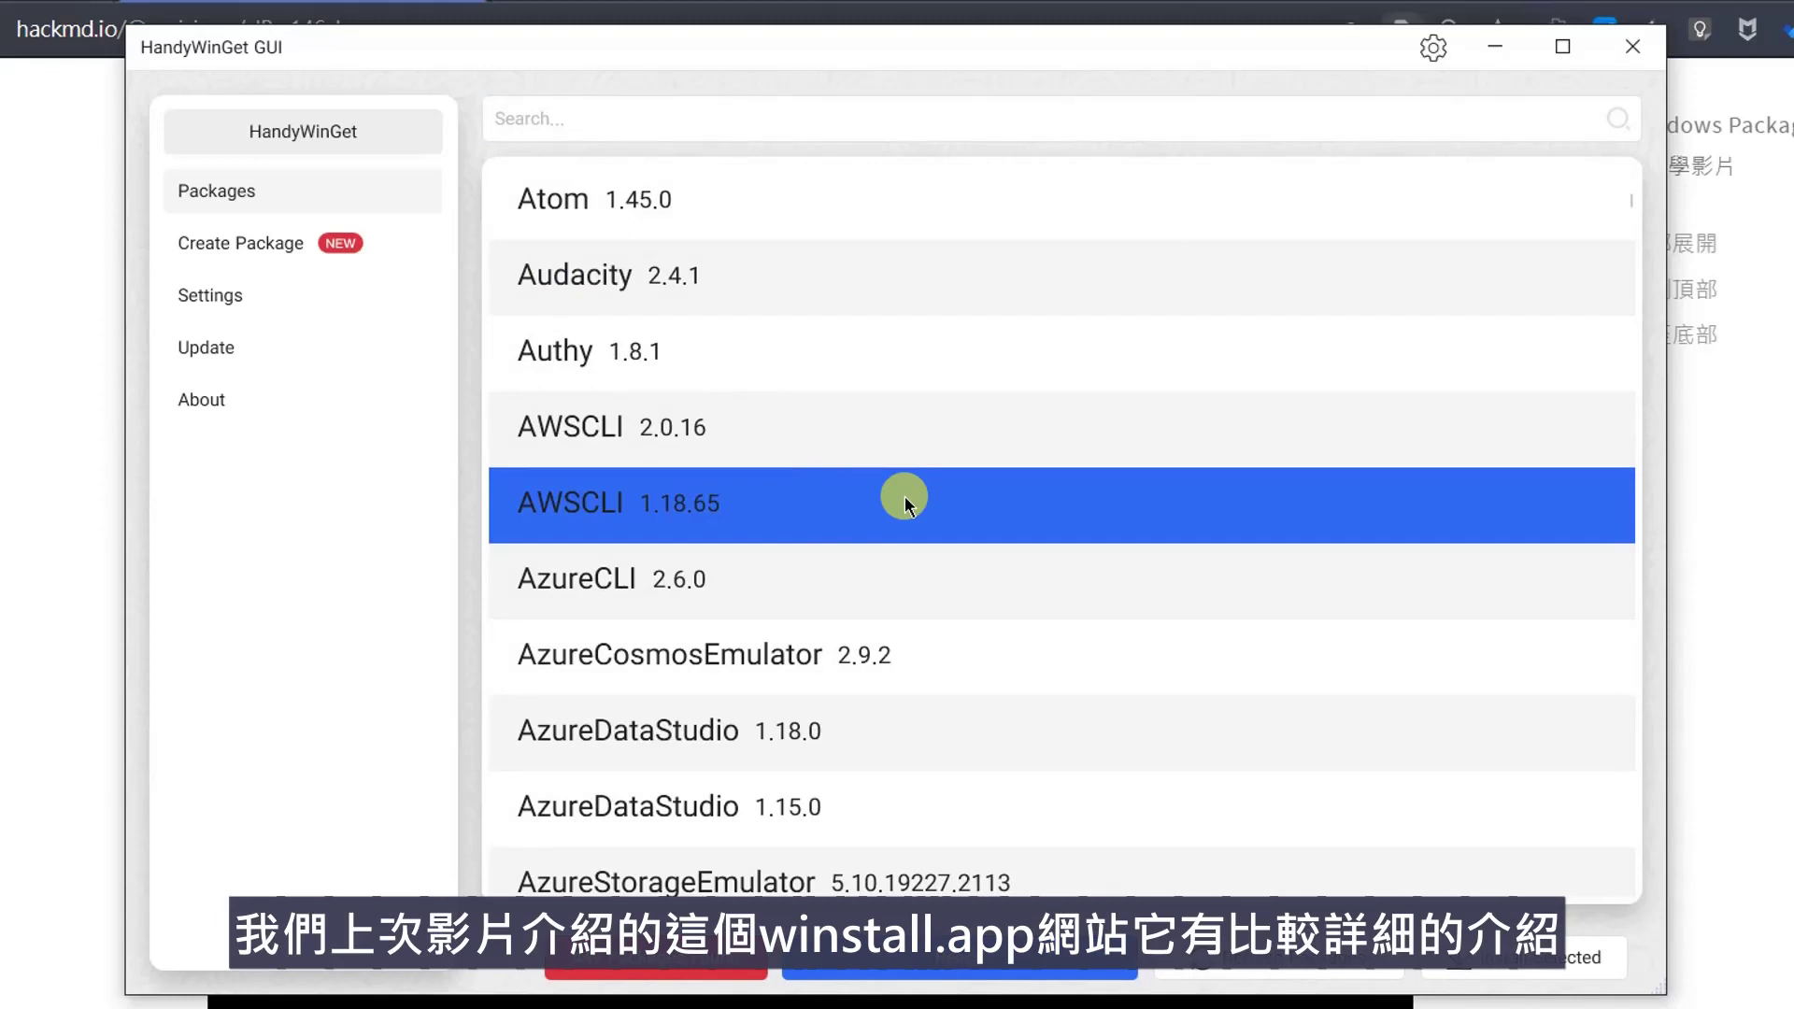
scroll(989, 528, "down", 1)
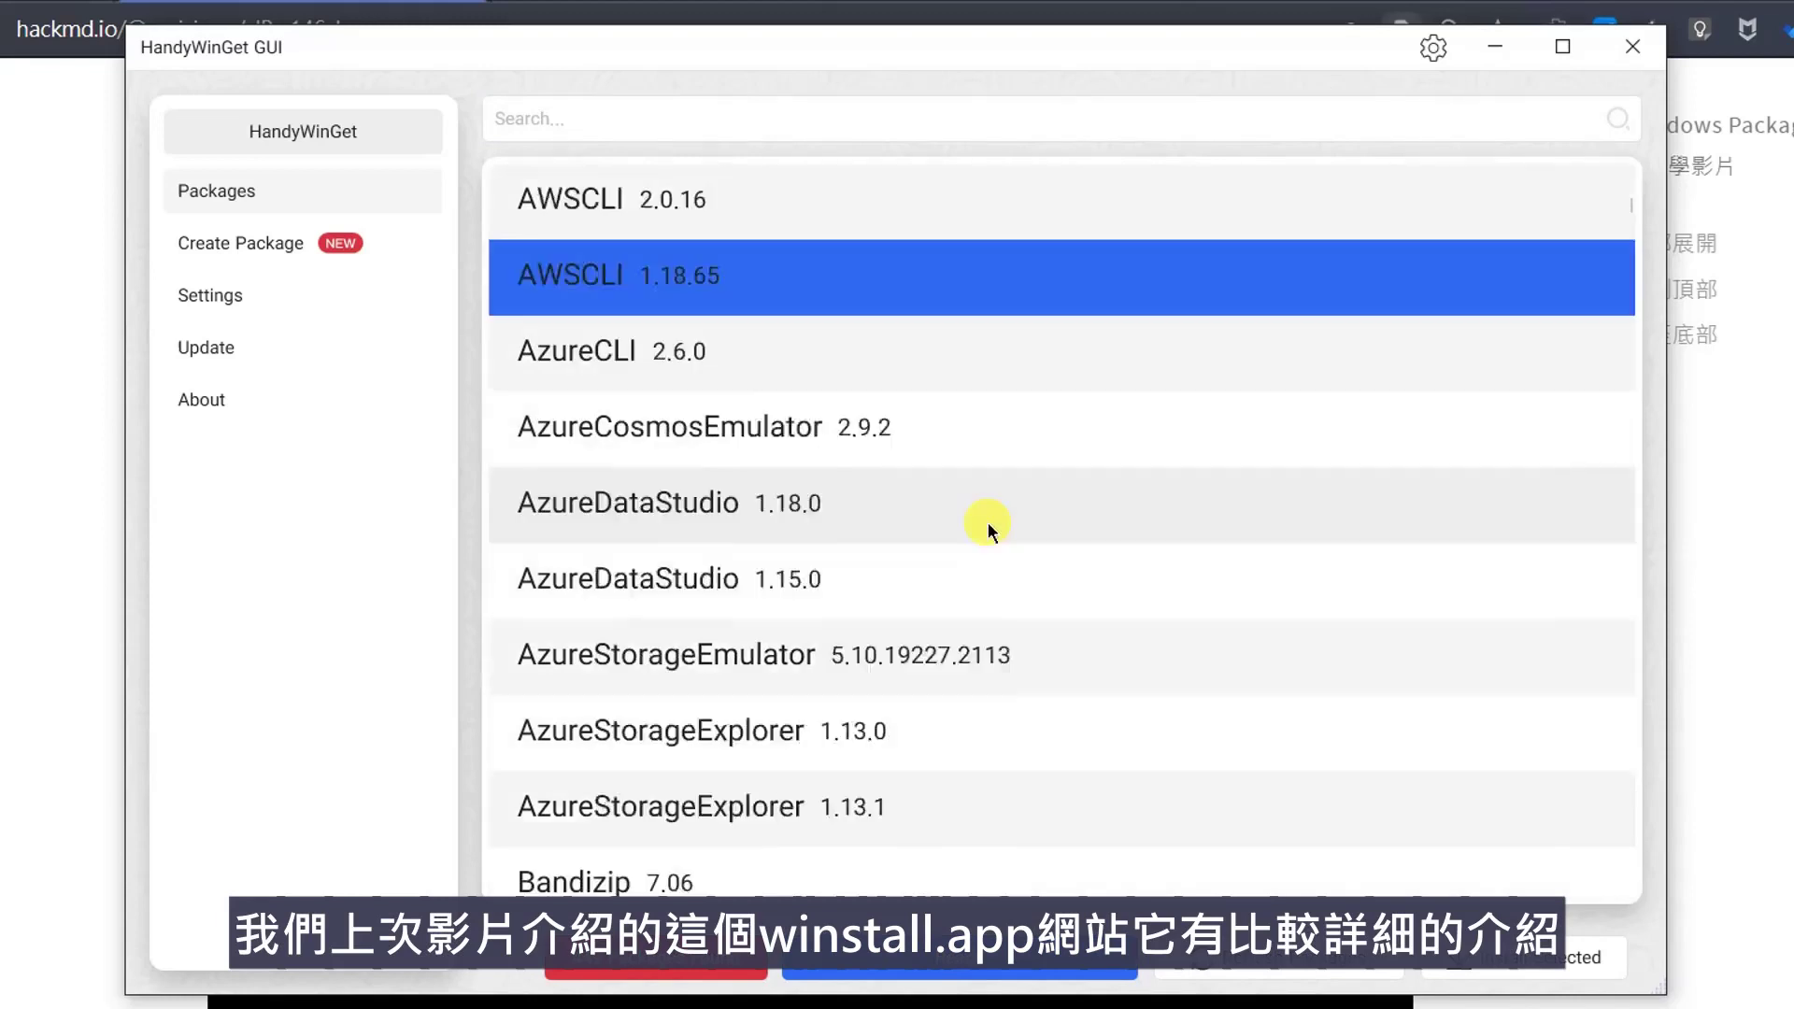
scroll(988, 529, "down", 1)
left_click(942, 272)
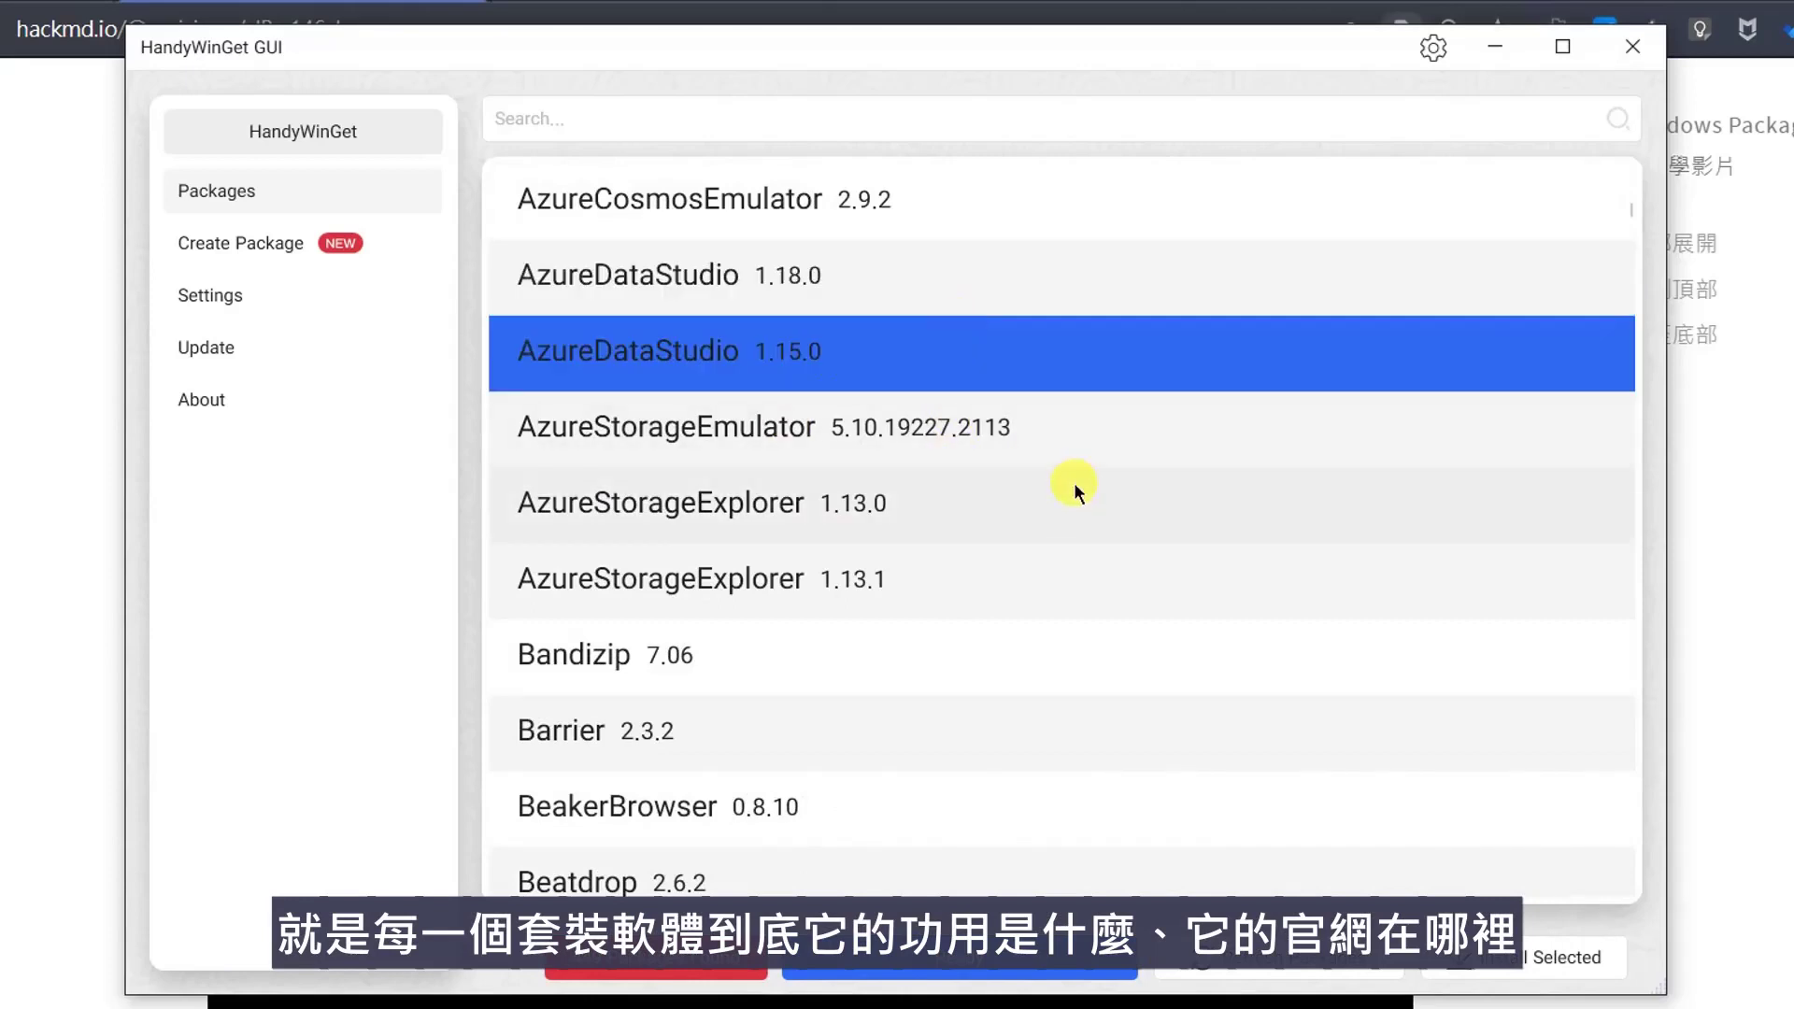
scroll(1066, 488, "down", 2)
left_click(923, 430)
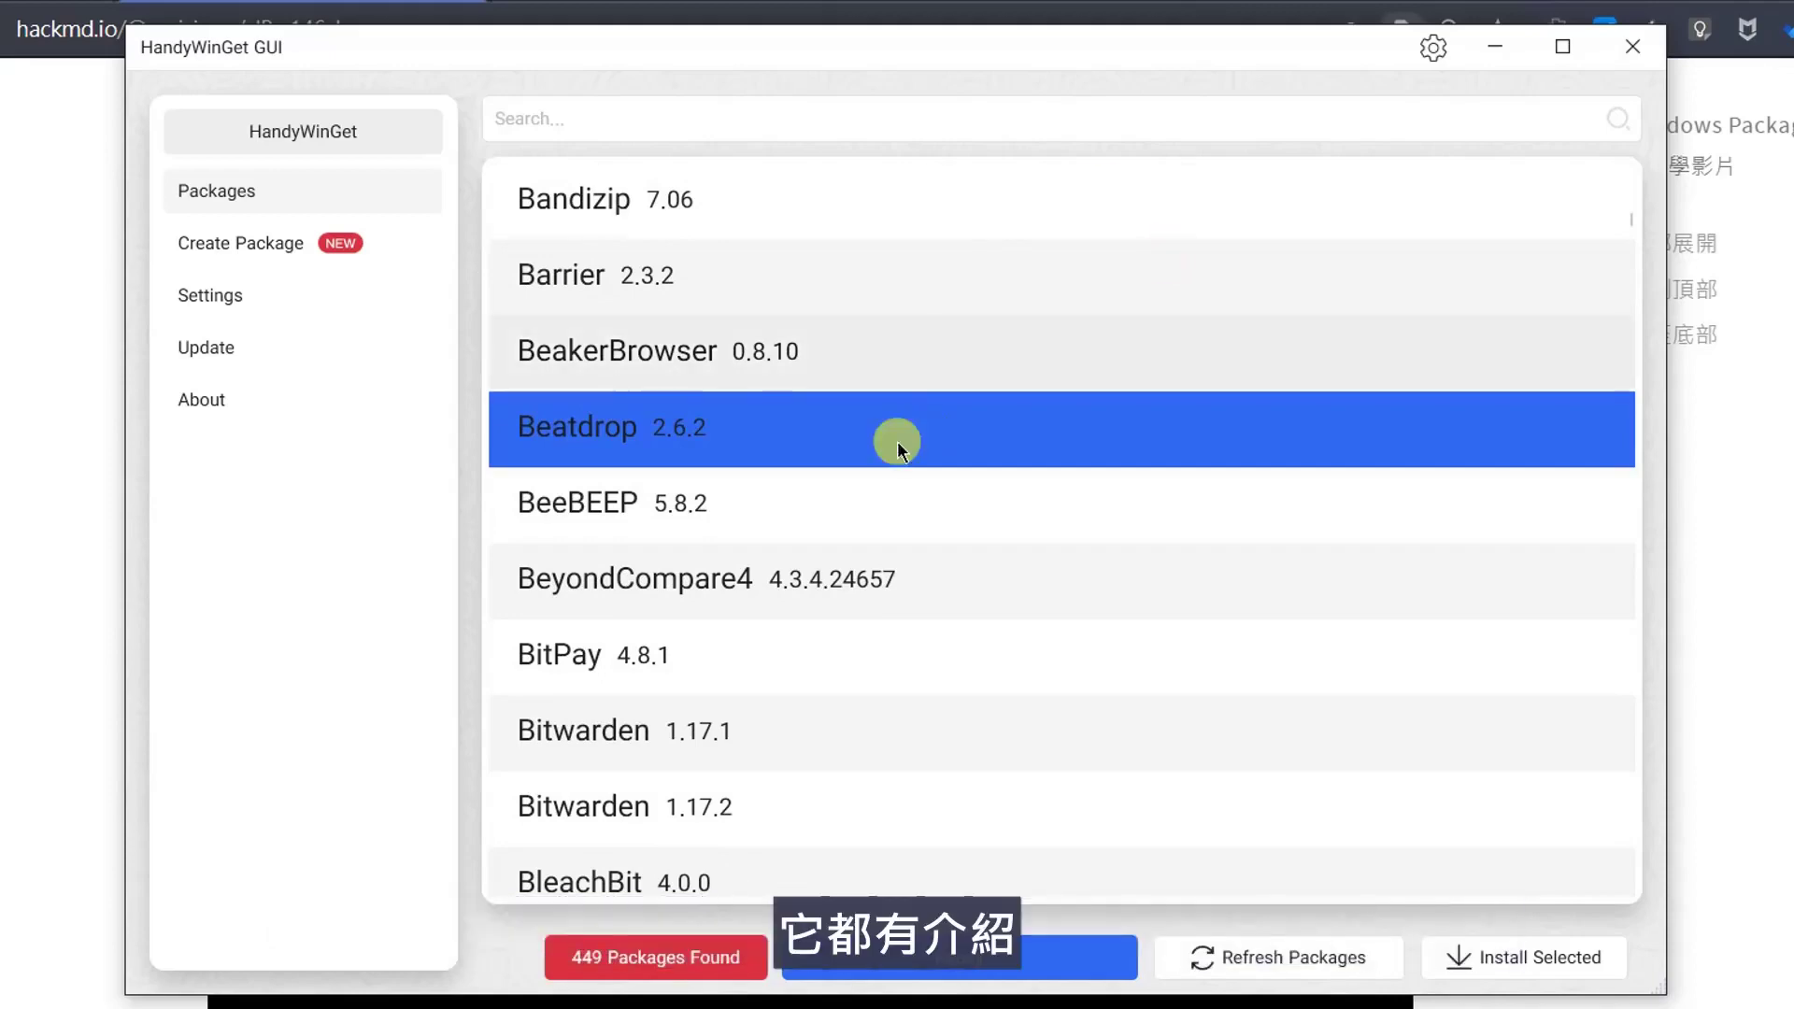
scroll(1102, 569, "up", 2)
scroll(1103, 569, "up", 5)
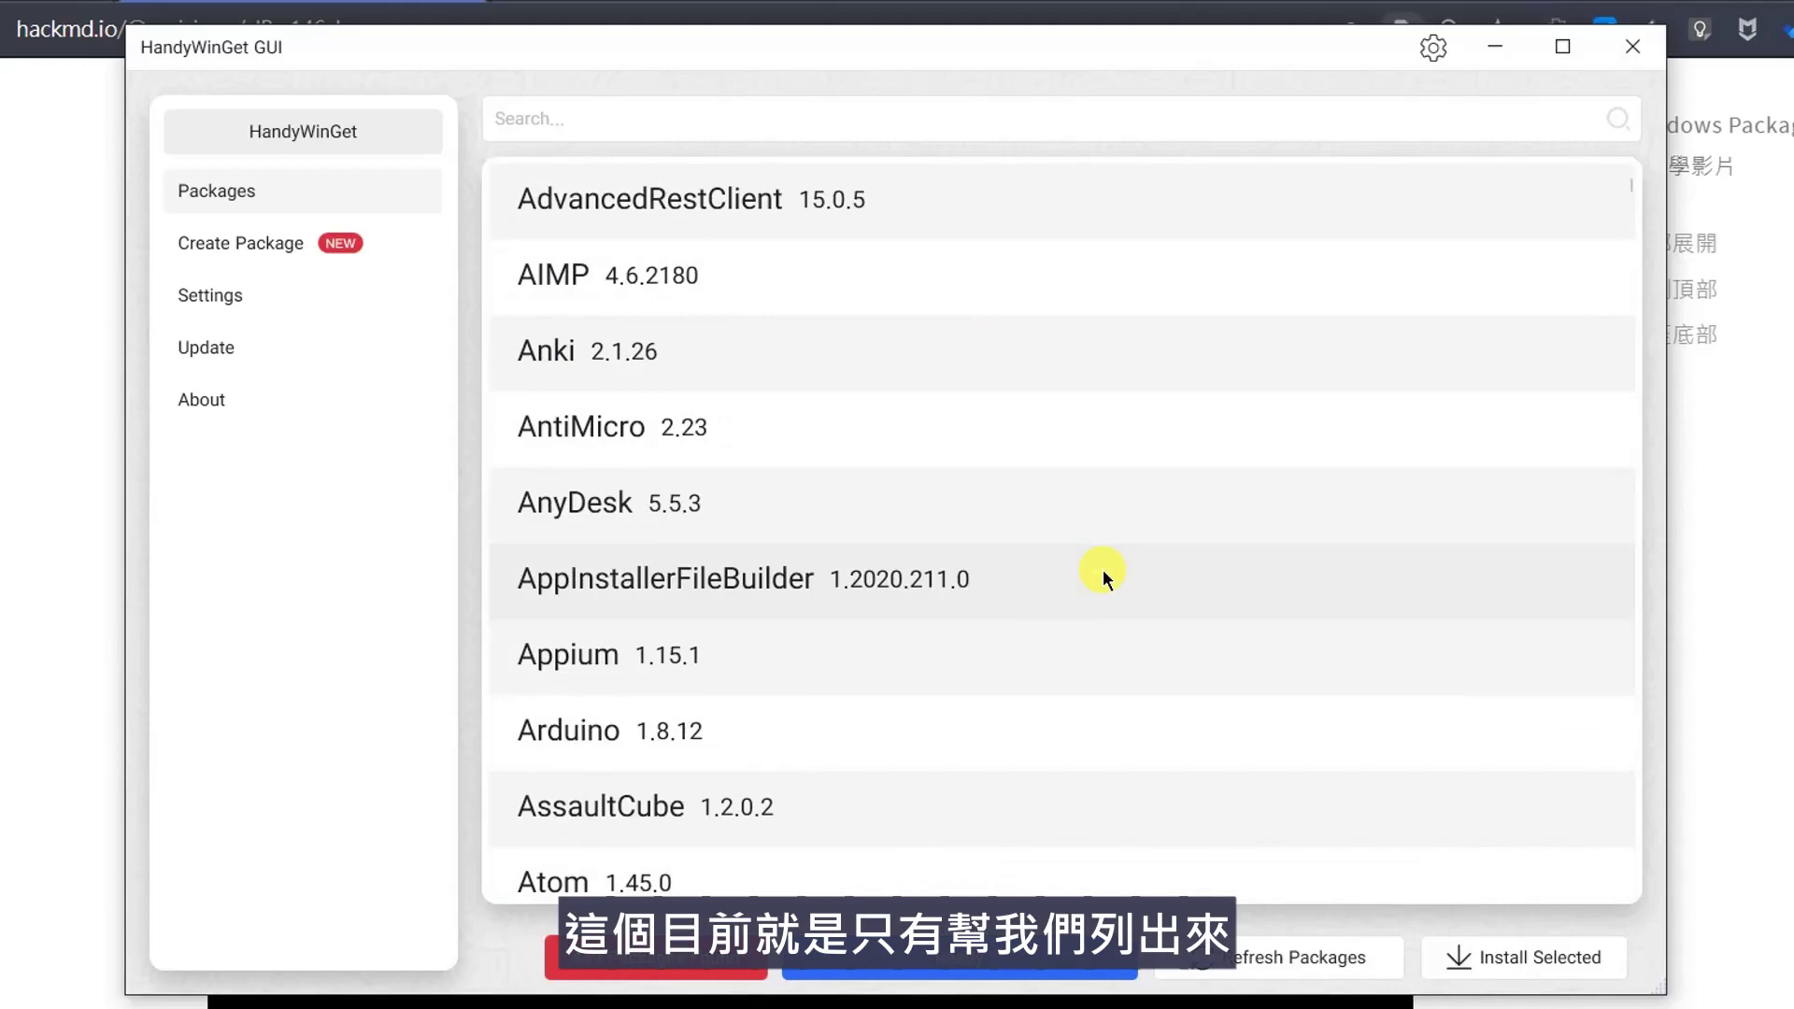
scroll(1103, 569, "up", 3)
scroll(1205, 371, "down", 15)
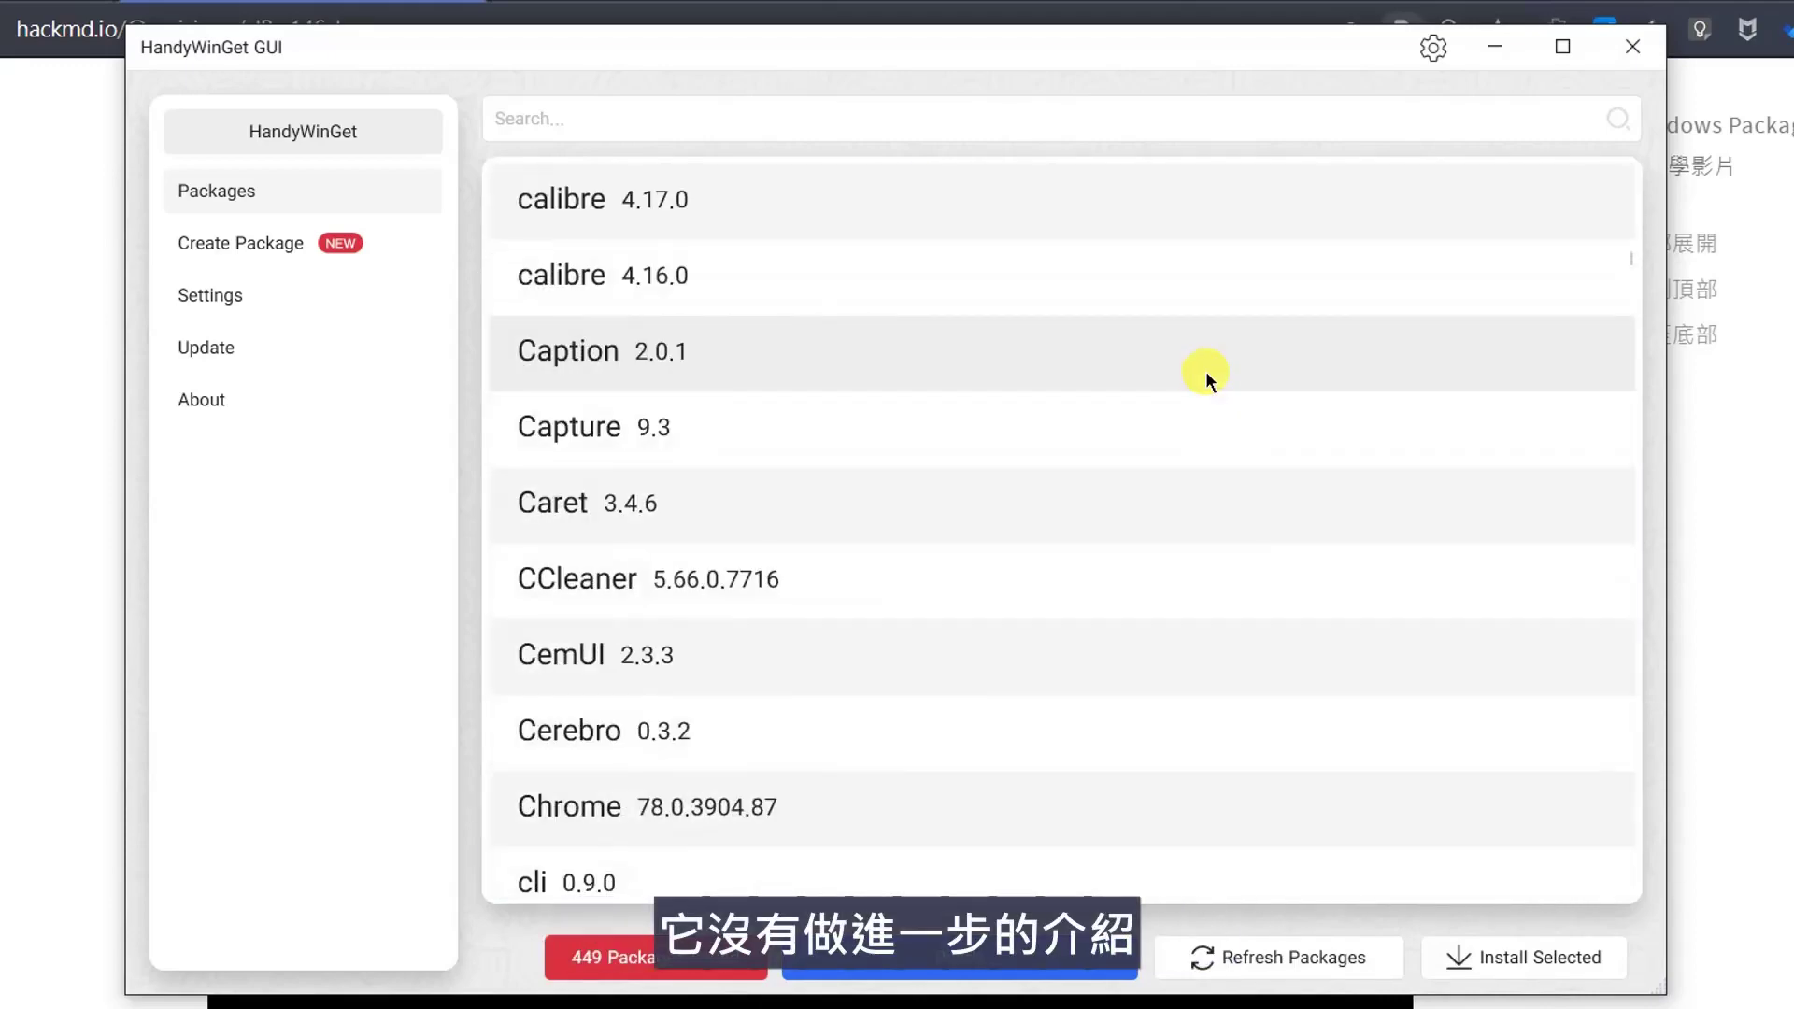
left_click(1071, 380)
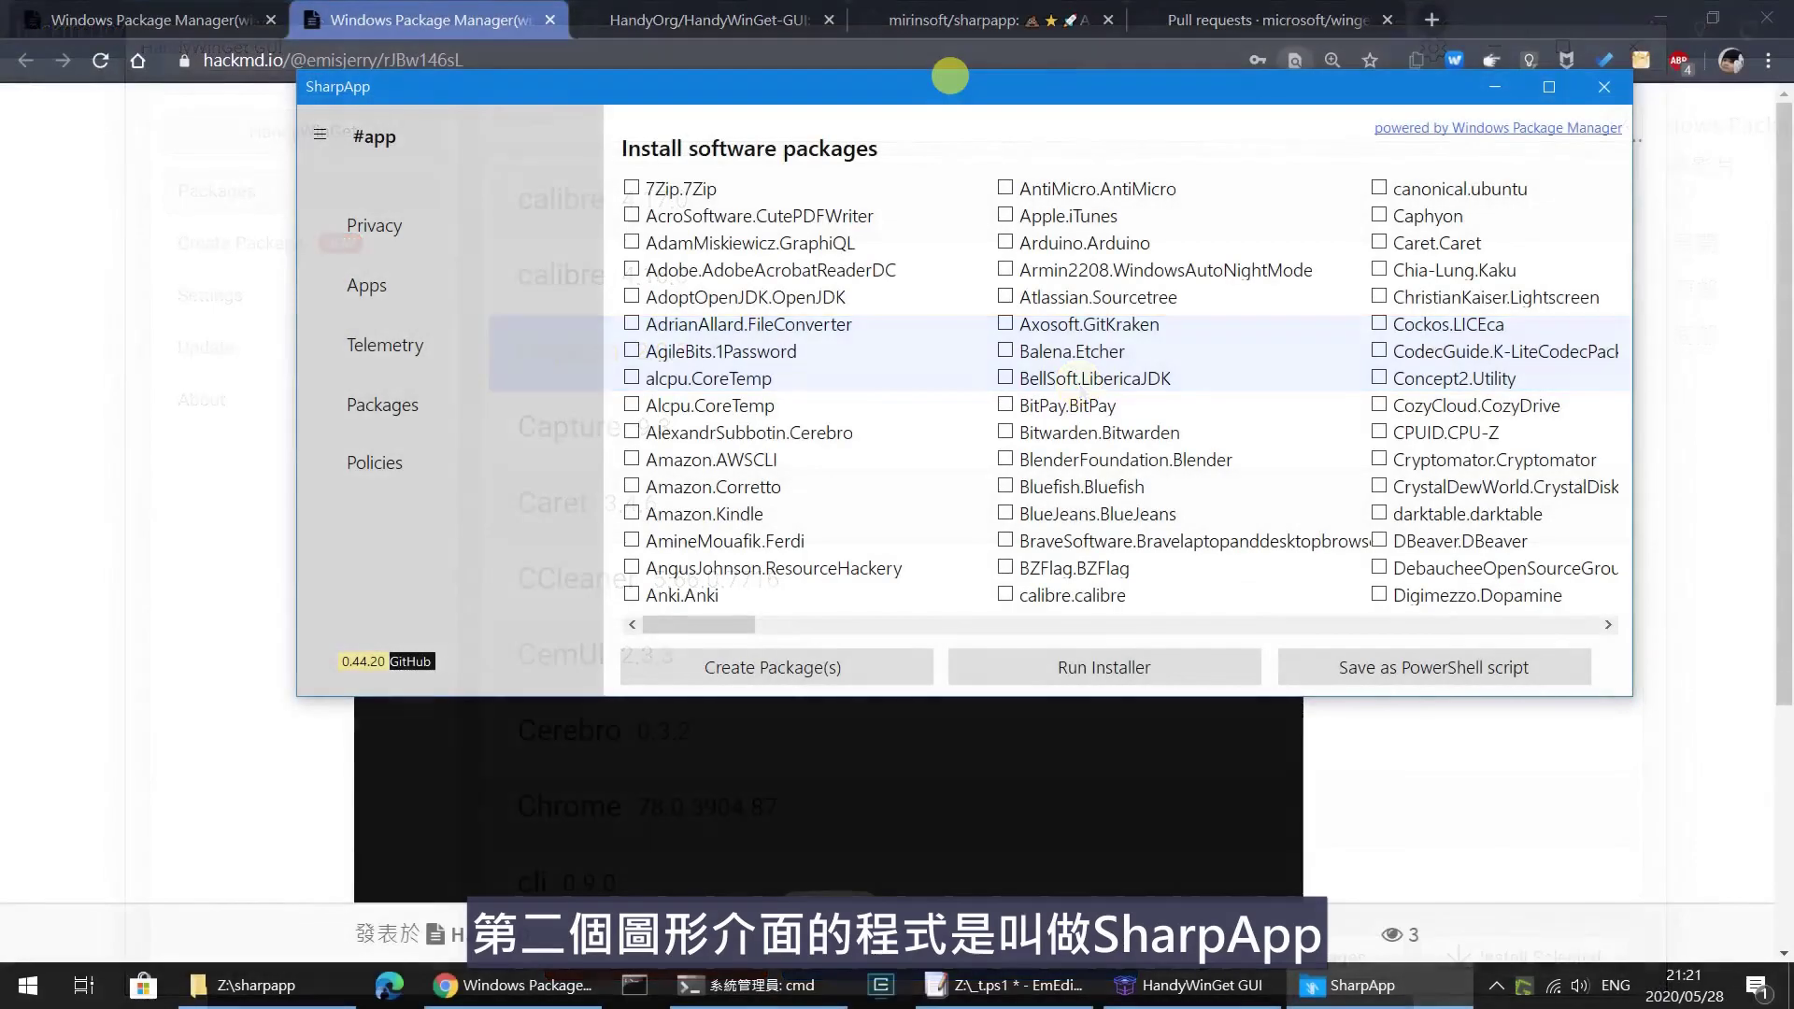
- Switch to SharpApp, reposition its window, and view its Privacy, Apps and Telemetry pages
left_click_drag(939, 75, 925, 133)
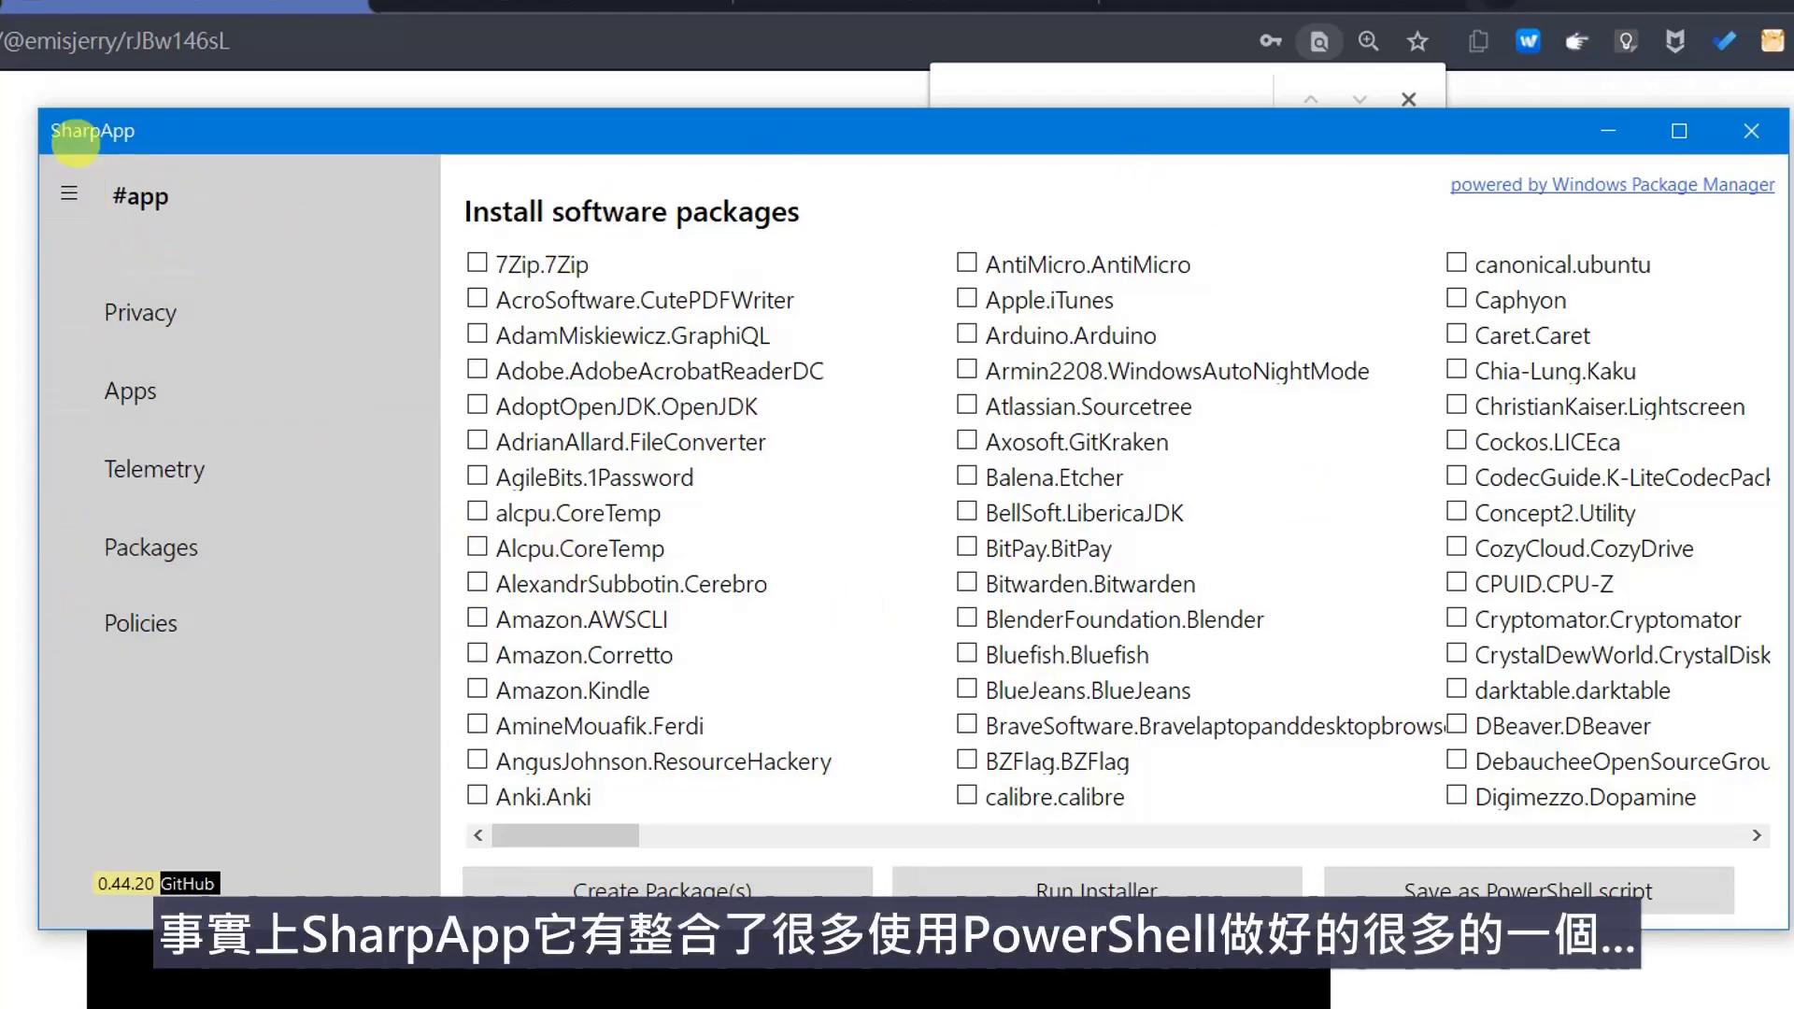
left_click(209, 309)
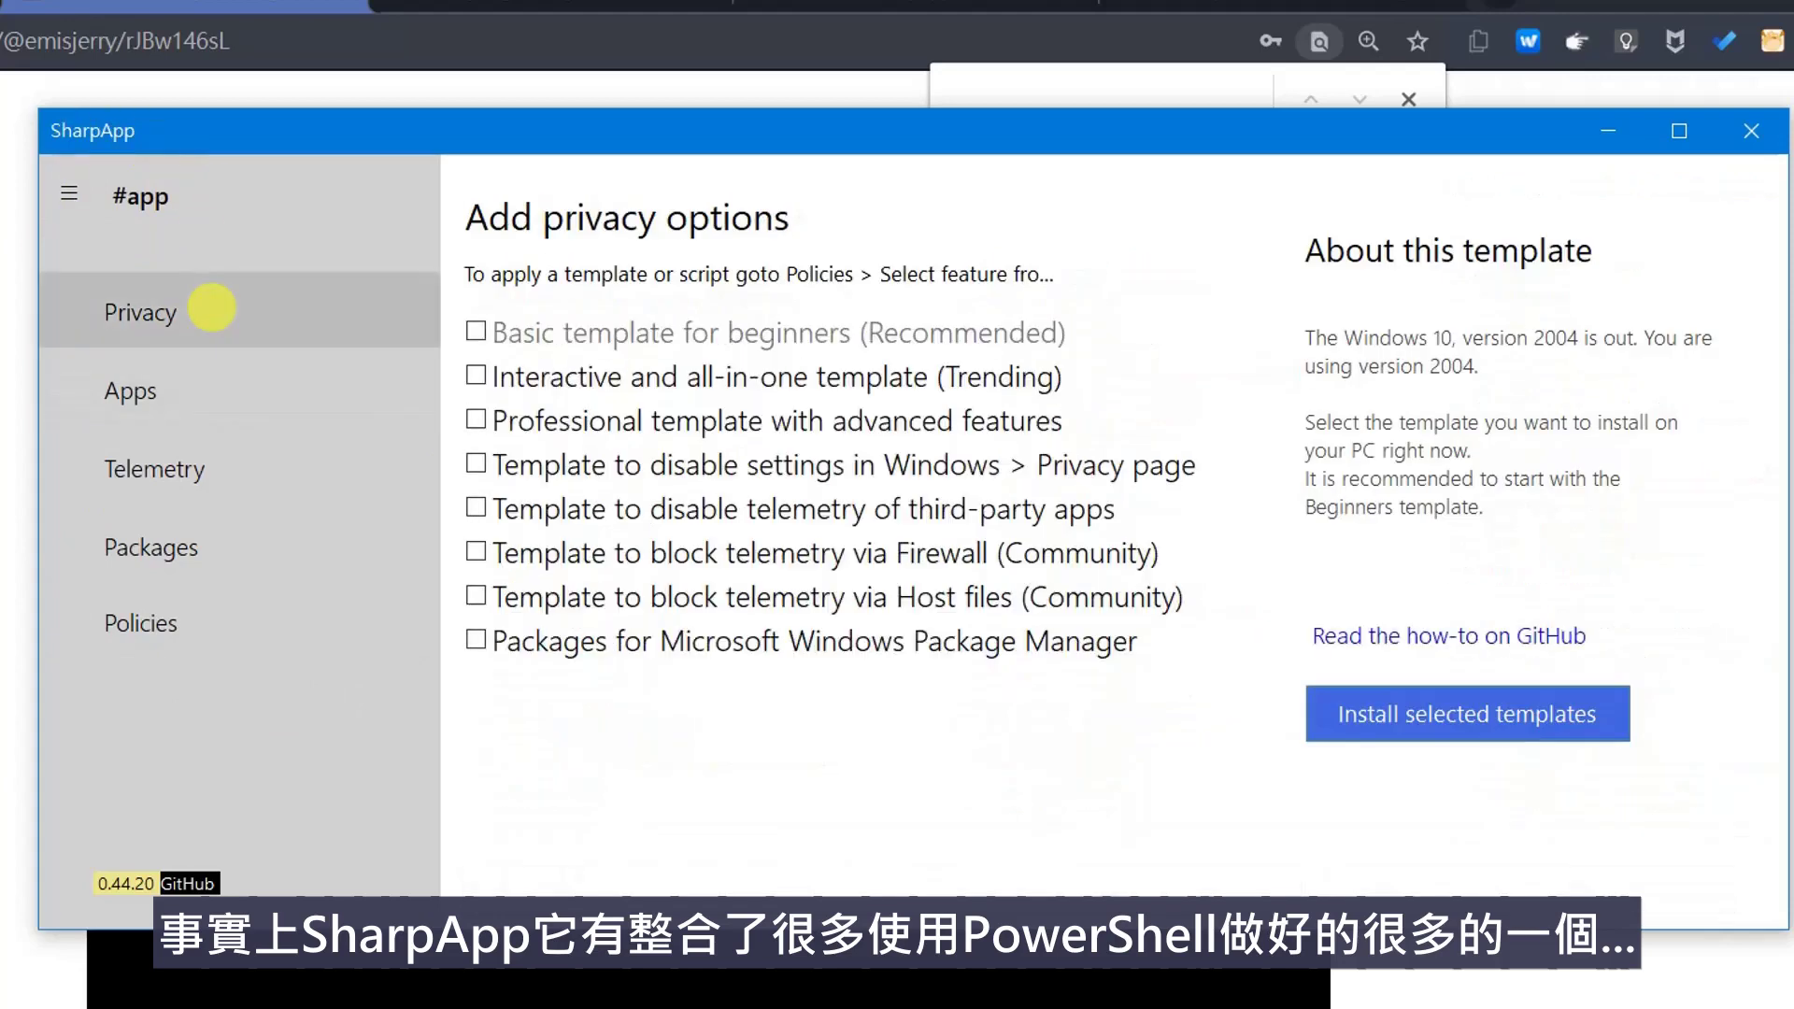
left_click(211, 410)
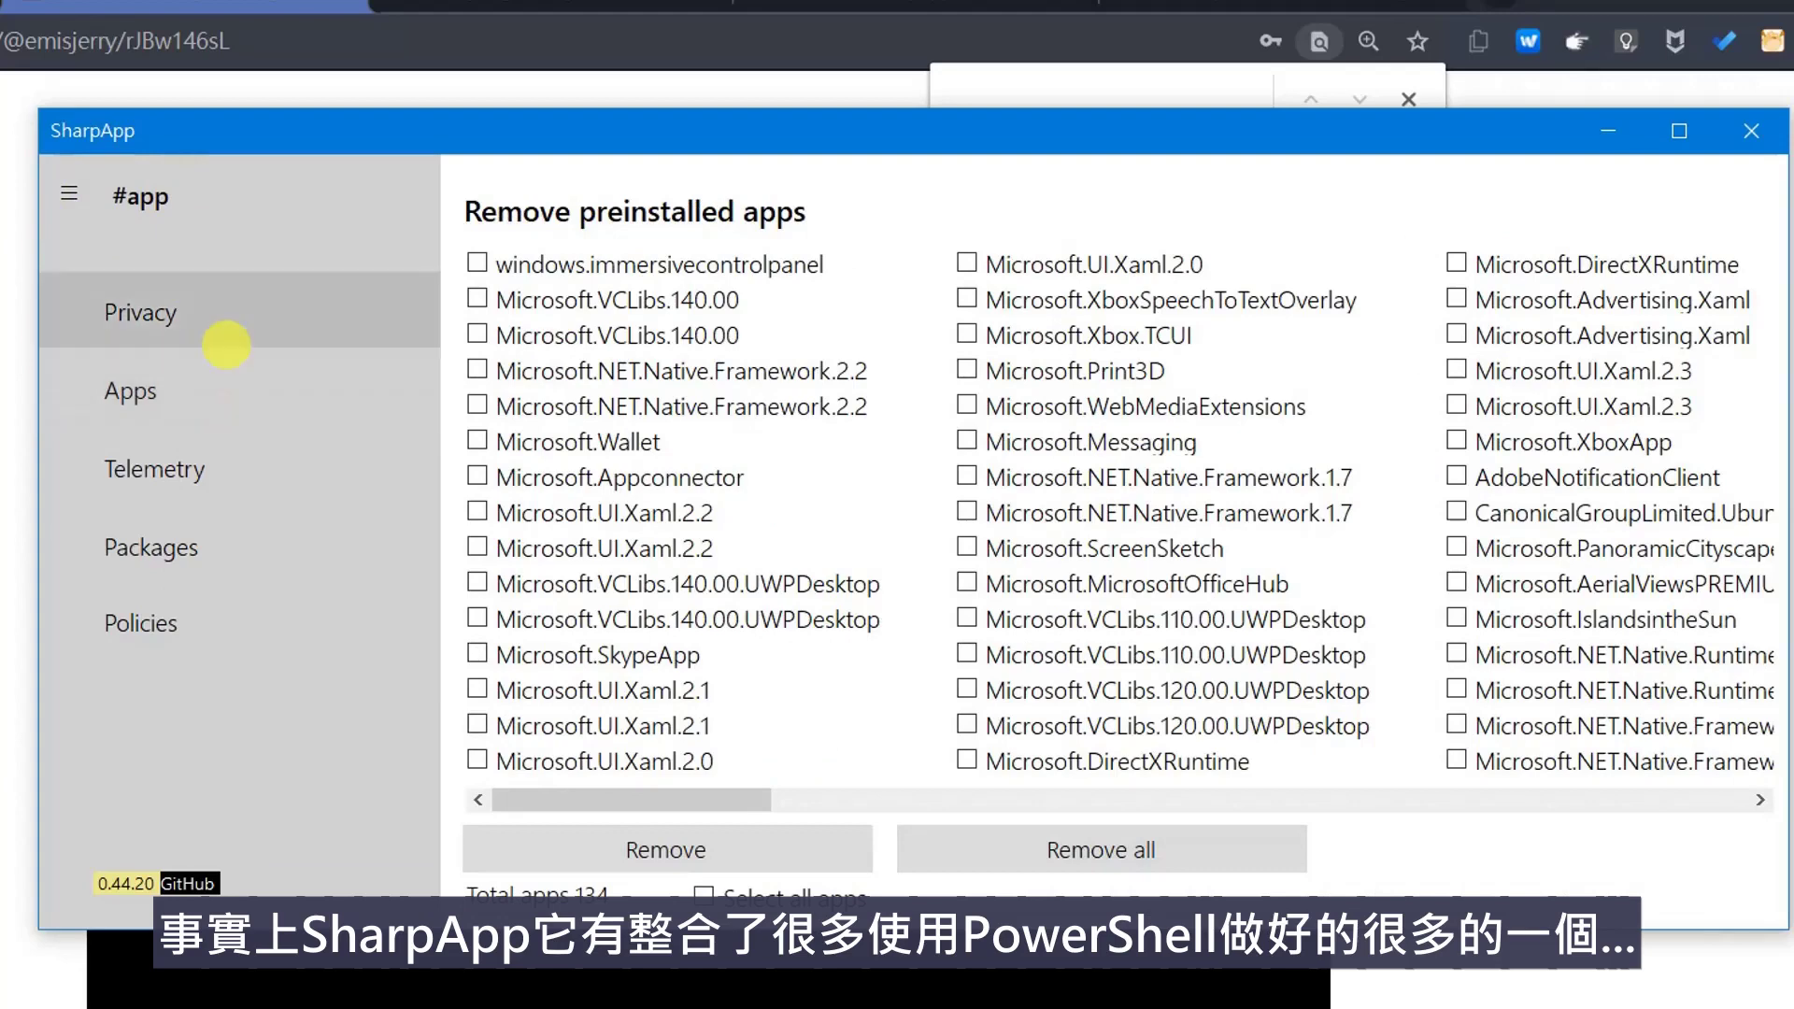
left_click(224, 325)
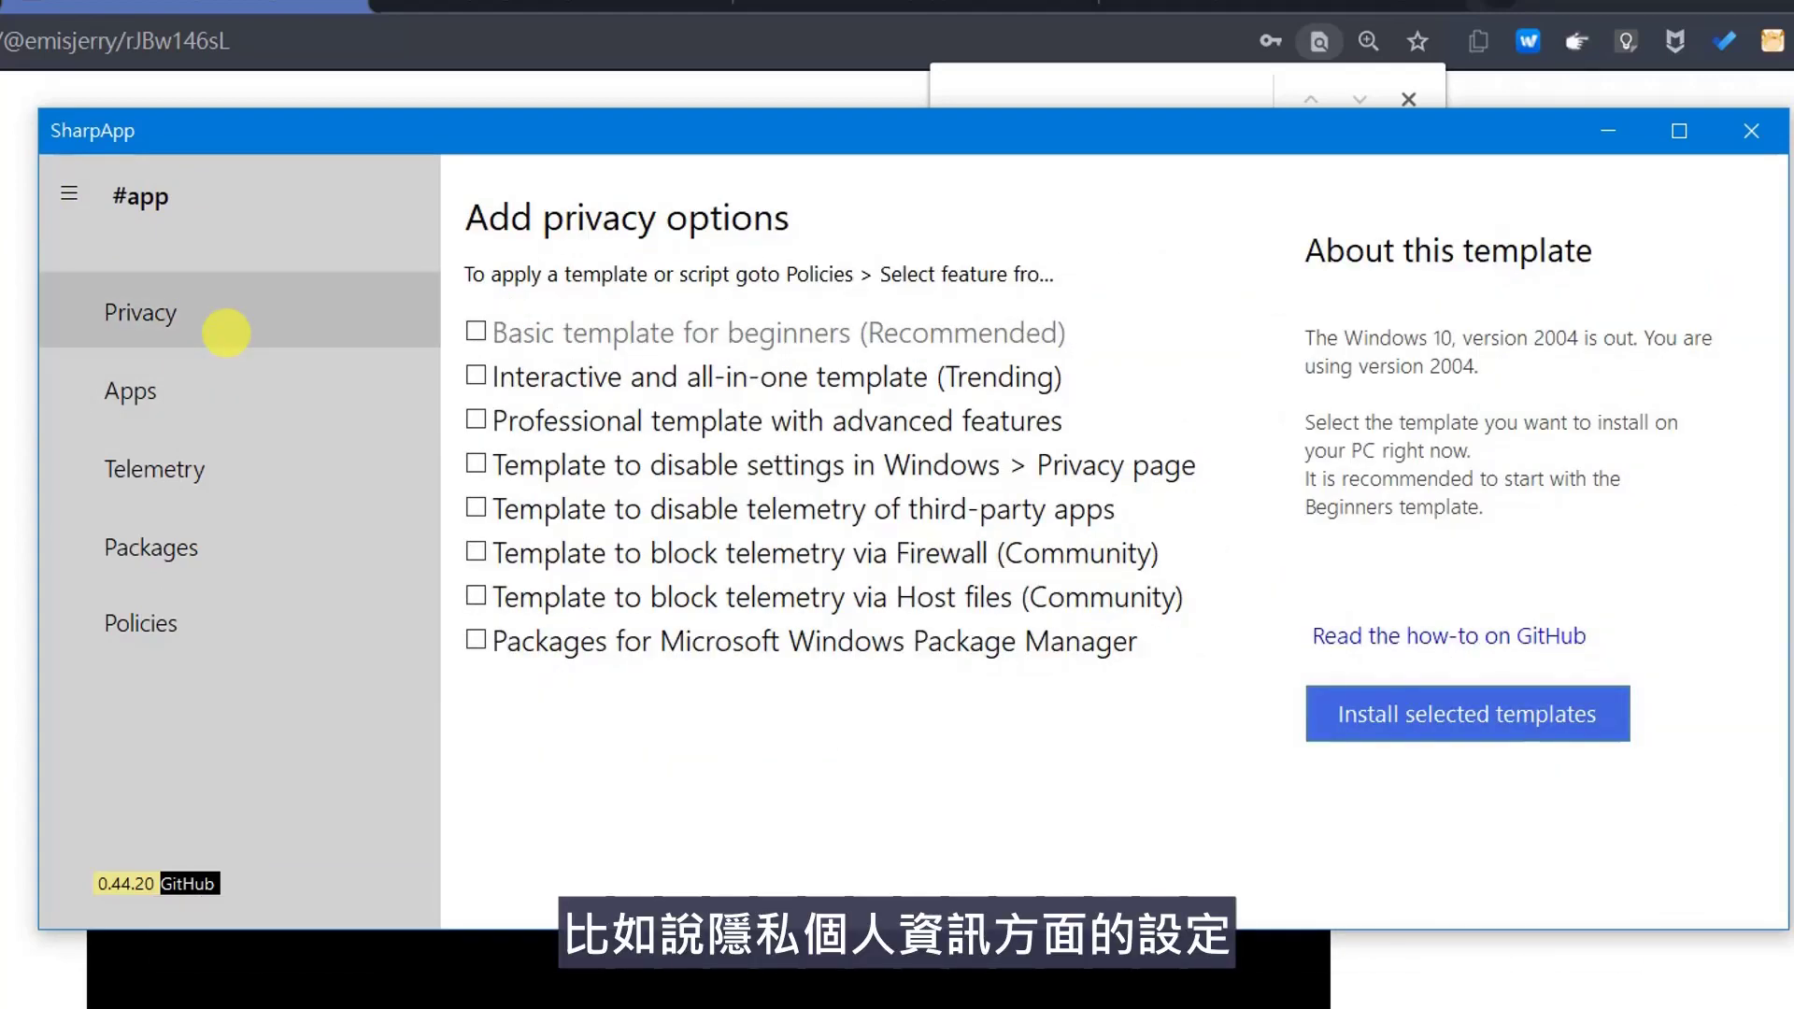
left_click(247, 488)
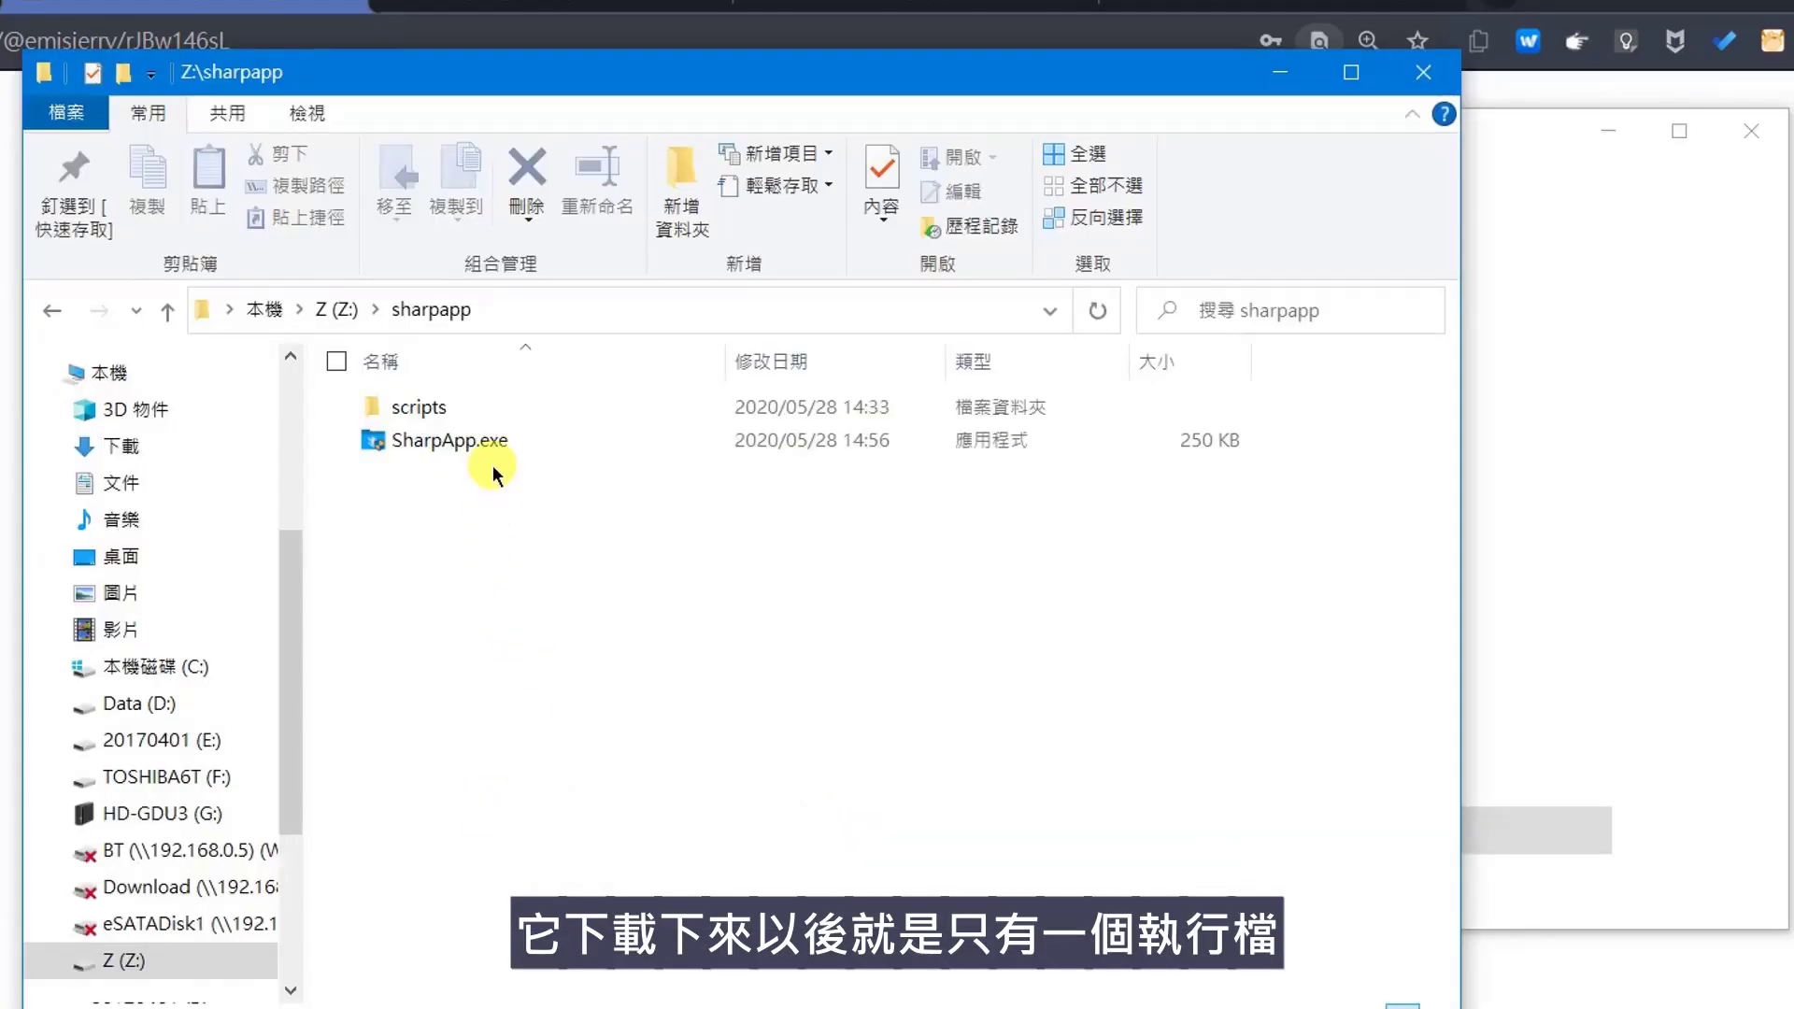
- In File Explorer, point out SharpApp.exe in Z:\sharpapp and open the Defender folder inside scripts
left_click(491, 443)
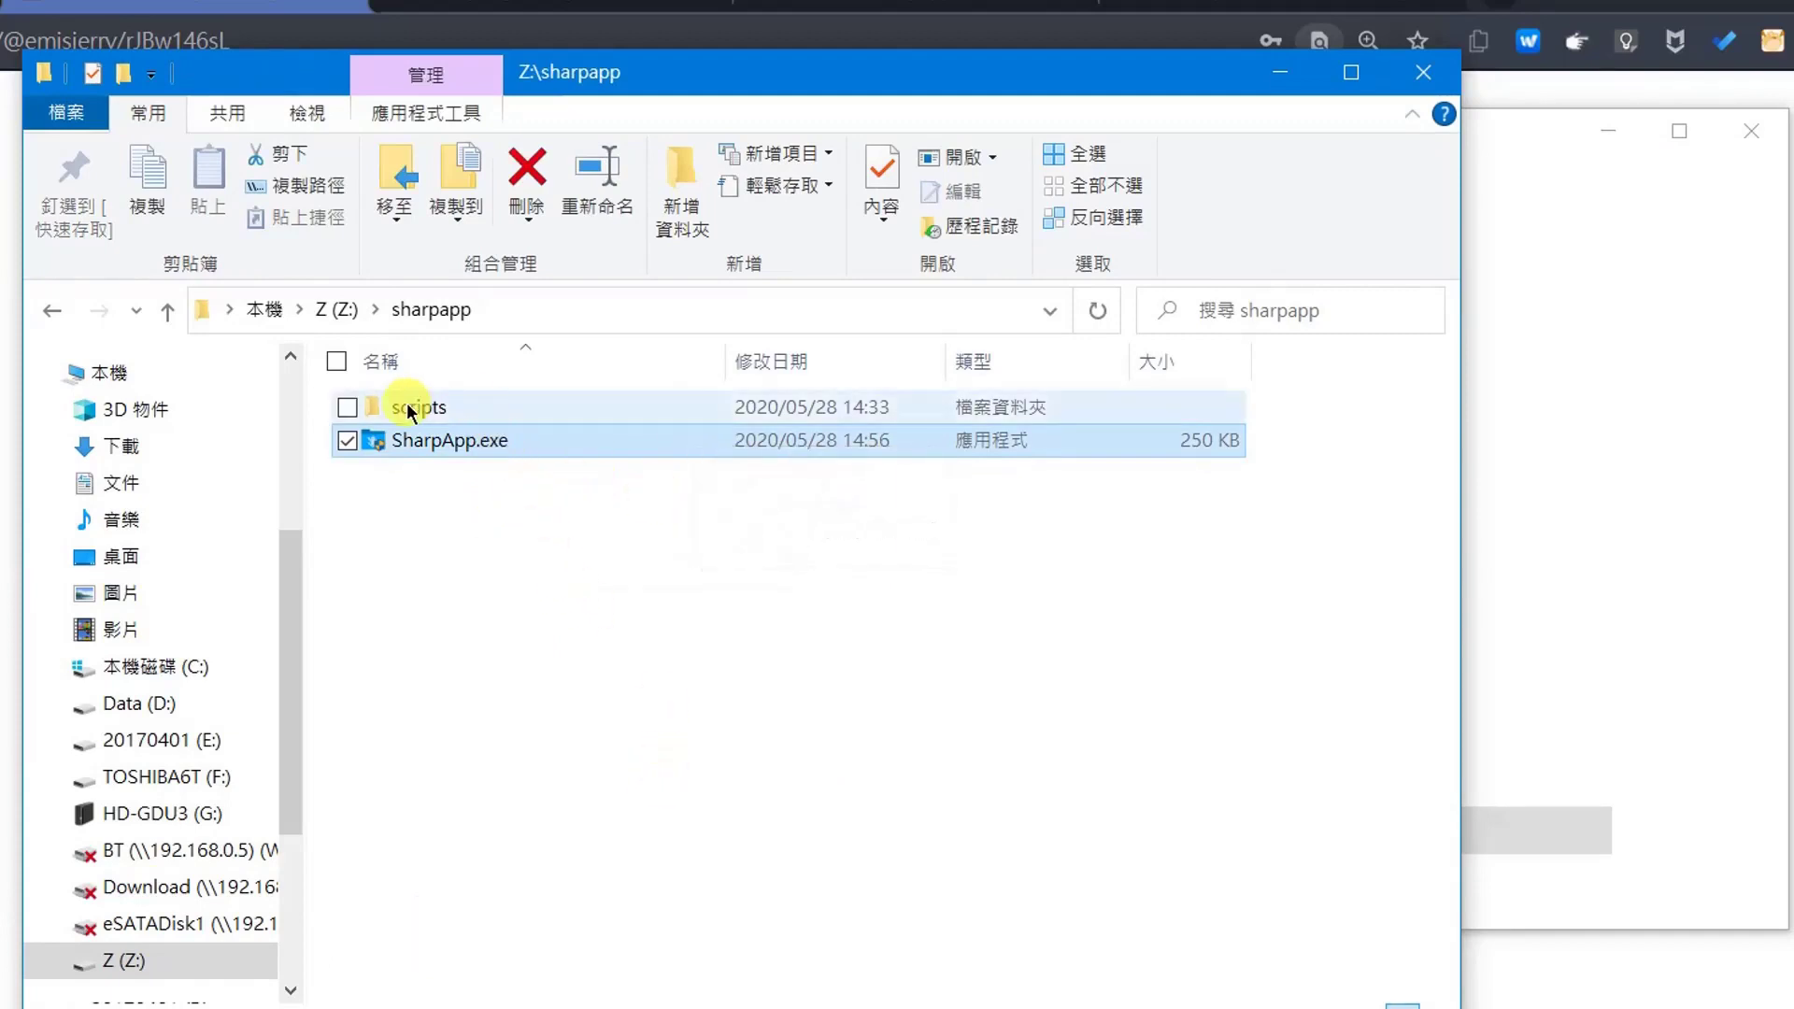
left_click(466, 411)
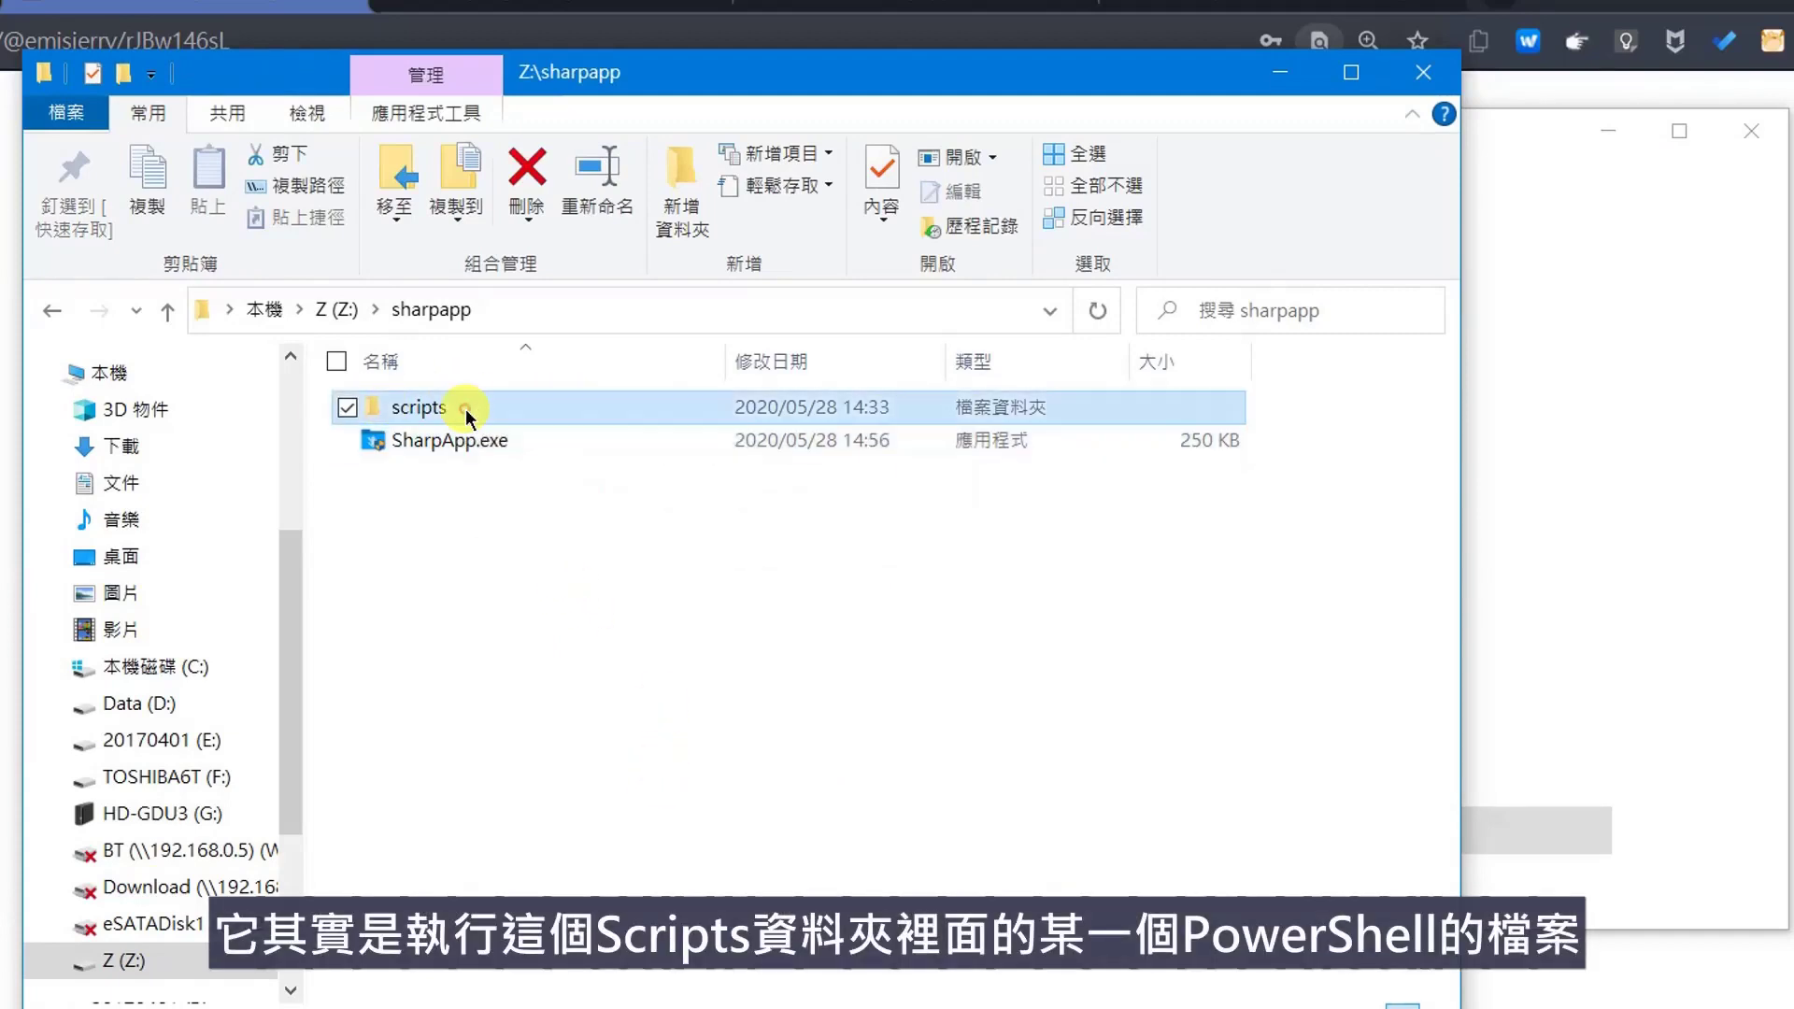
double_click(467, 415)
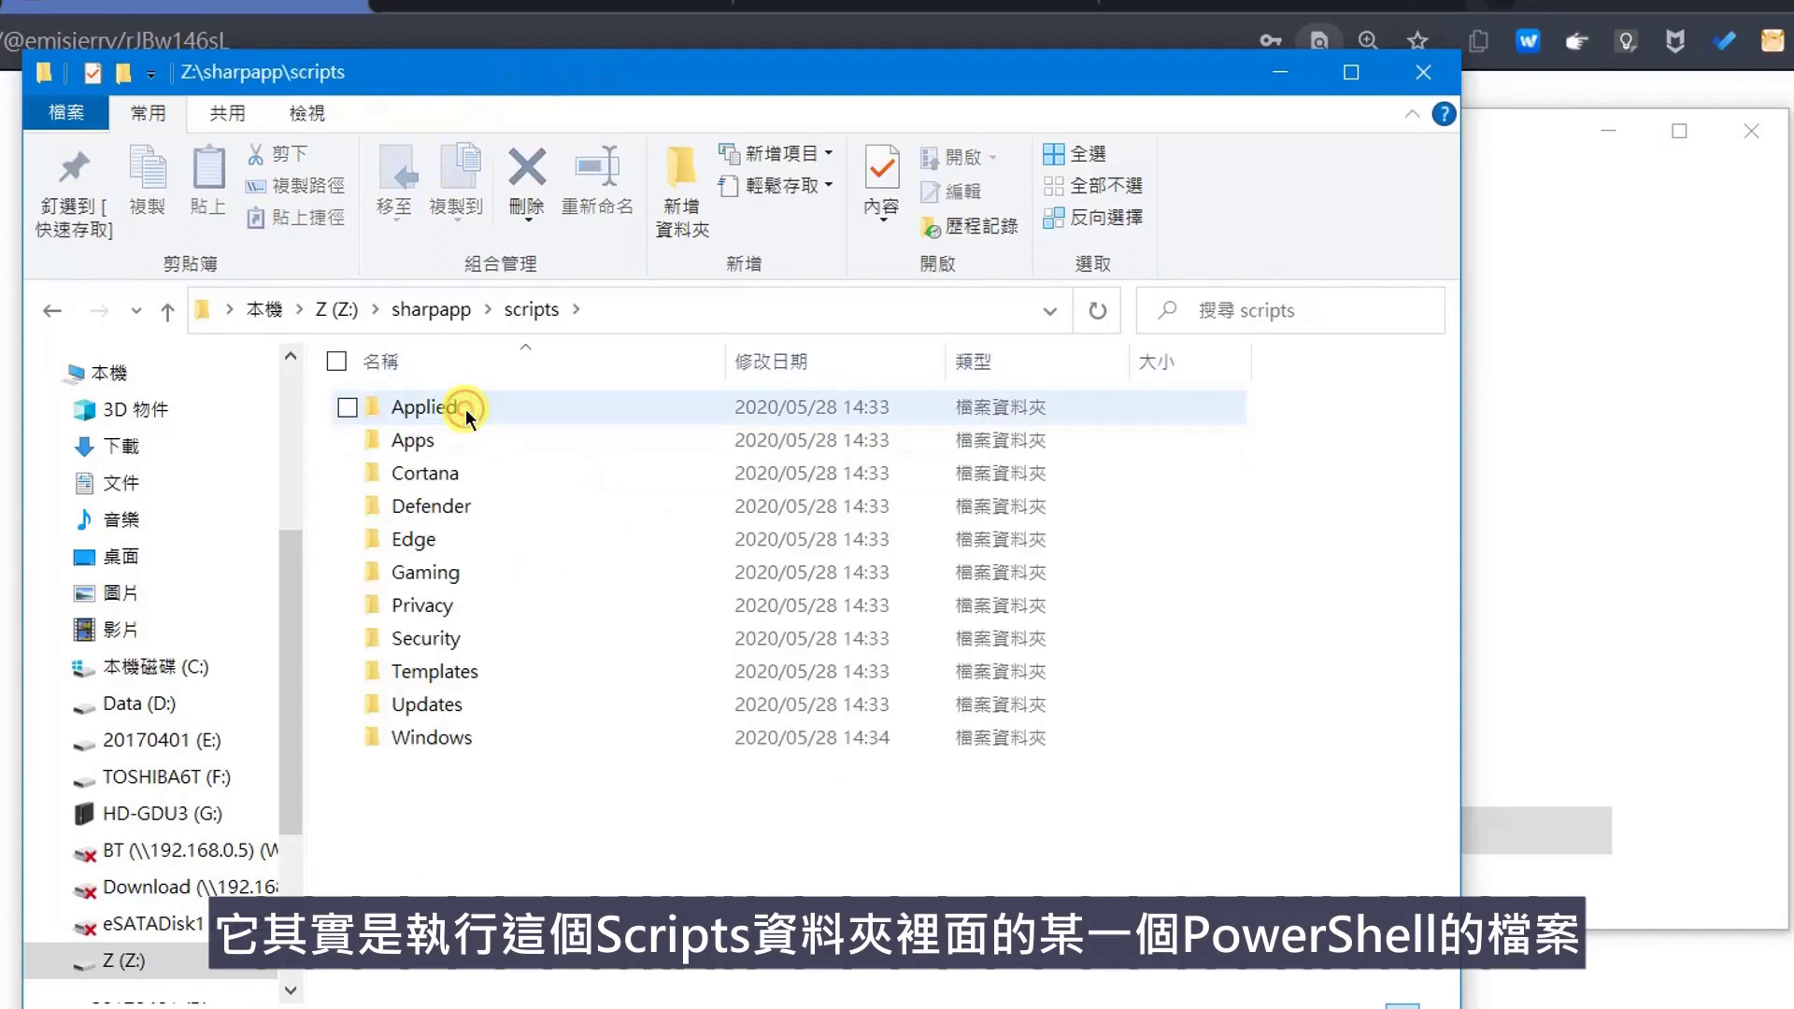
double_click(511, 518)
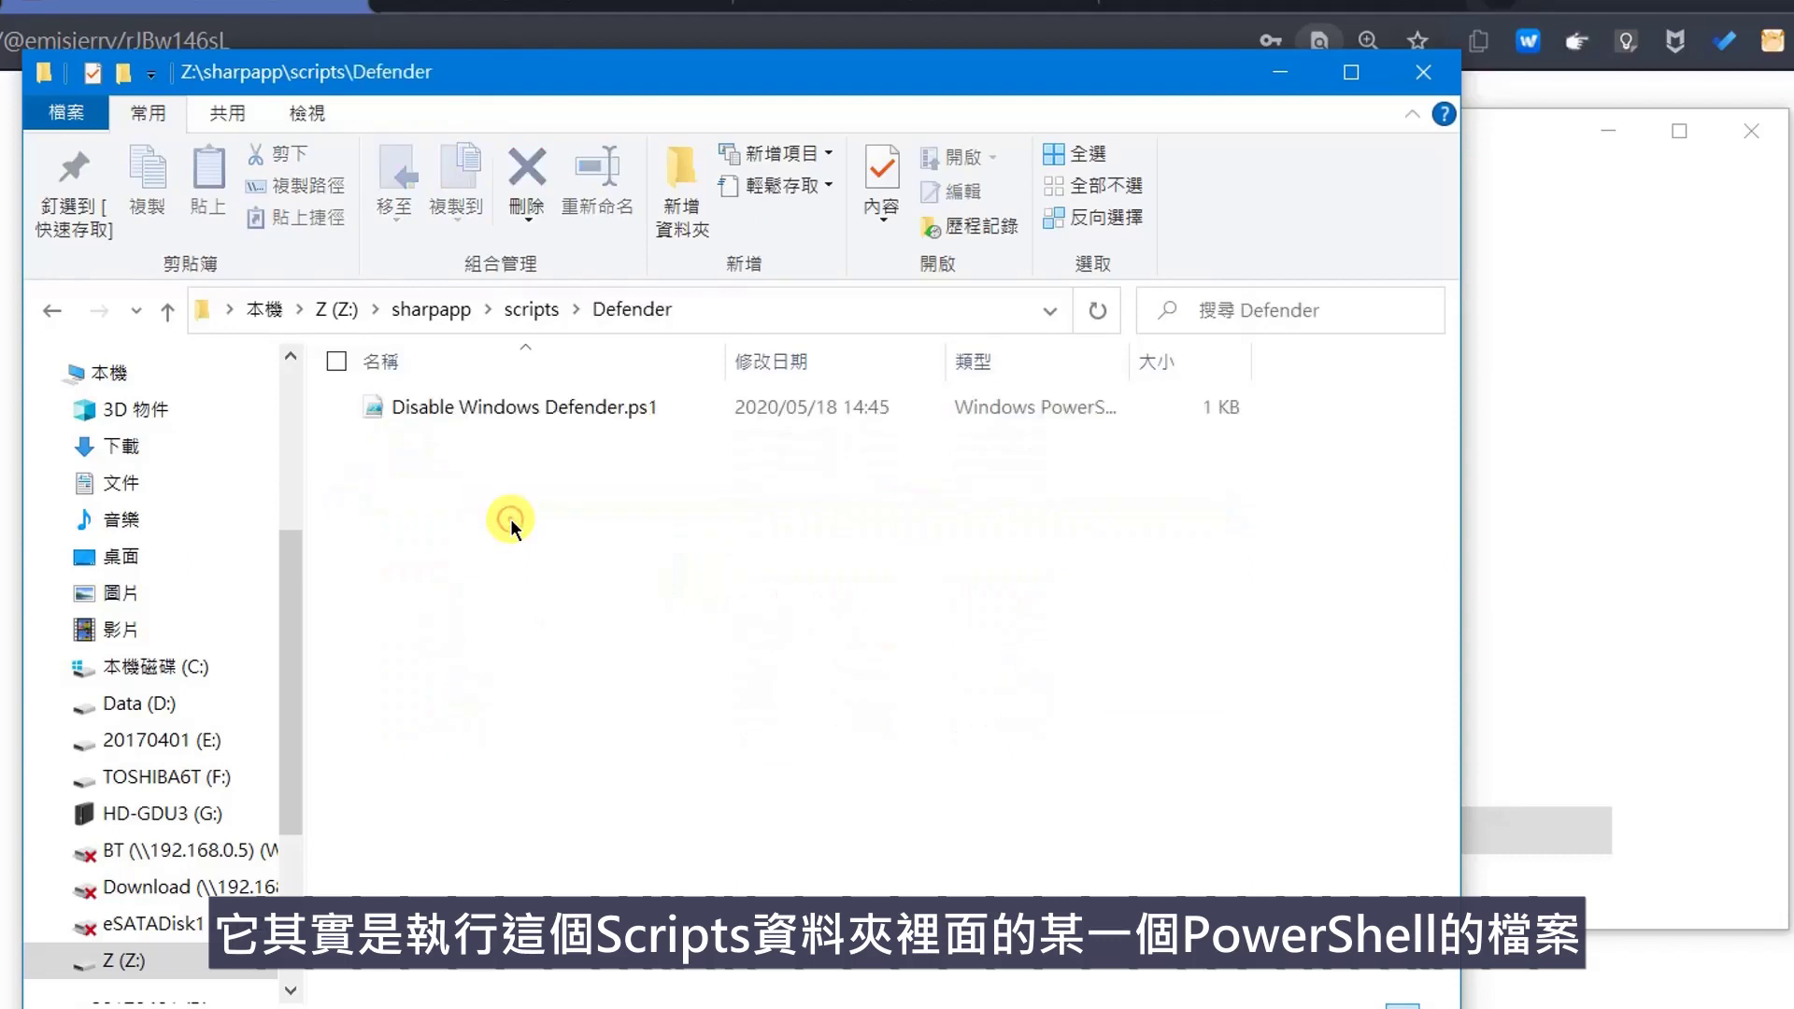
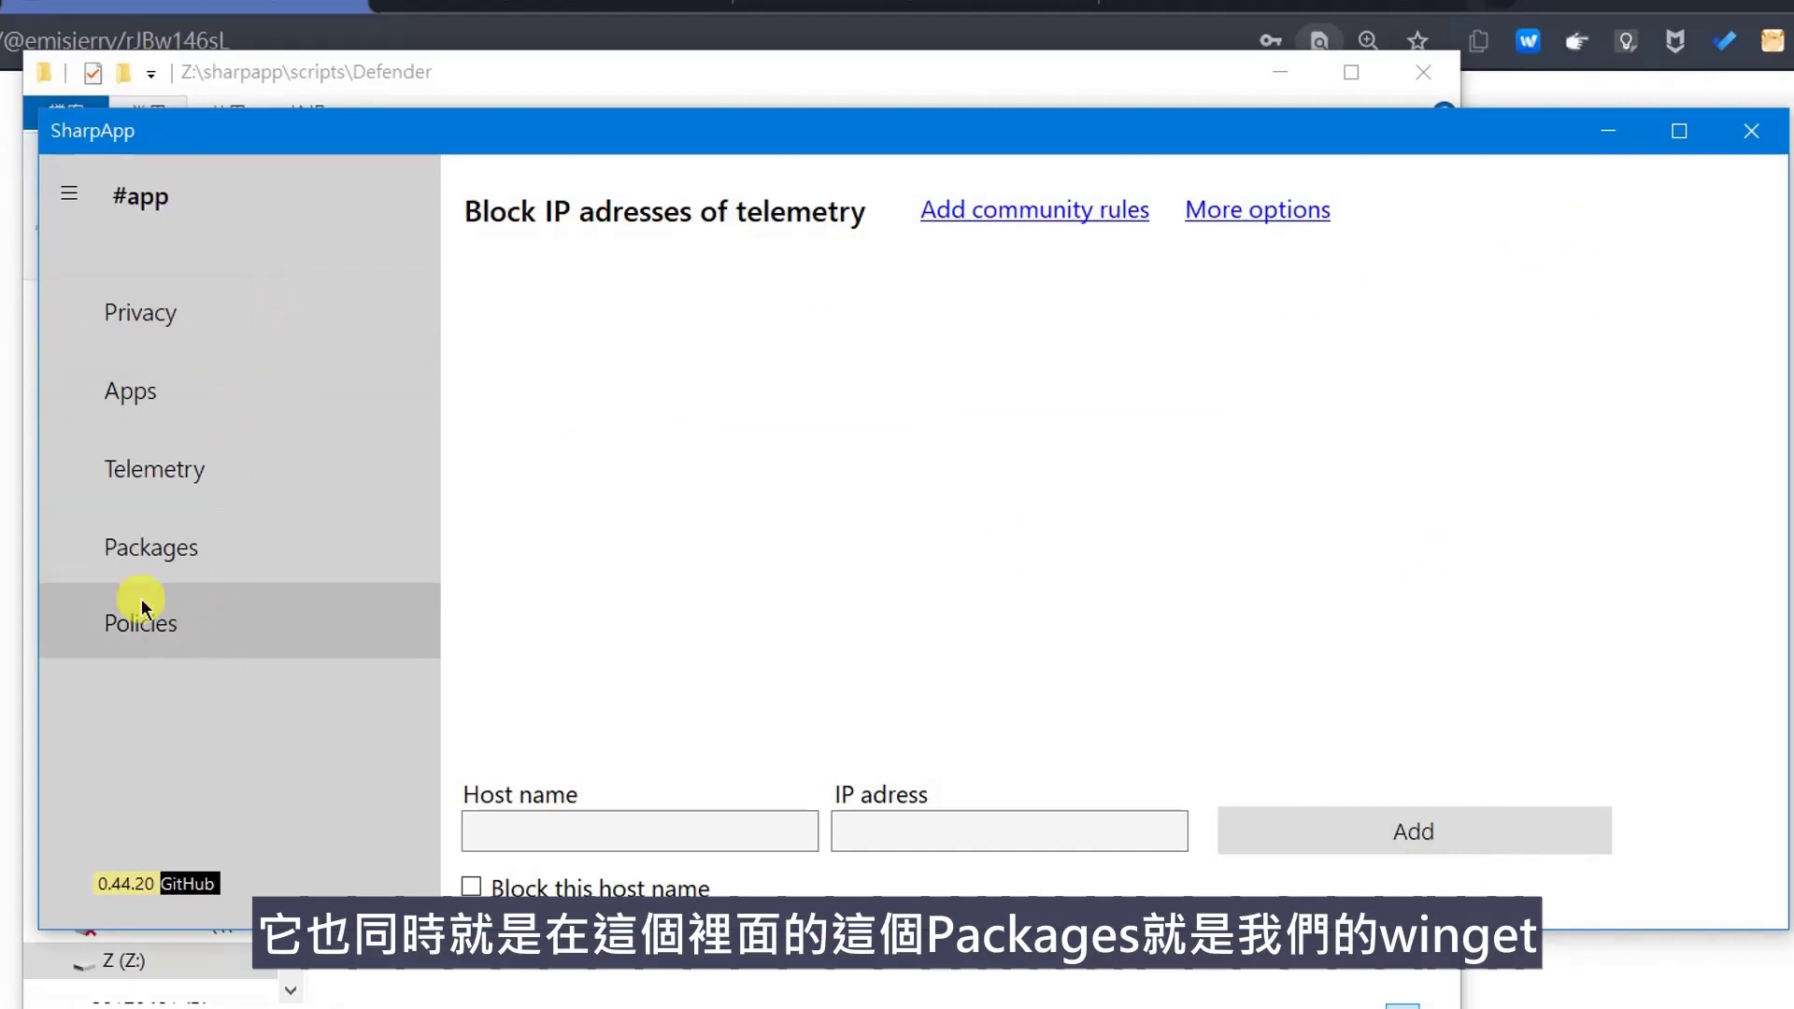
- Open SharpApp's software package list and tick 7Zip.7Zip, AcroSoftware.CutePDFWriter and AdamMiskiewicz.GraphiQL for installation
left_click(144, 569)
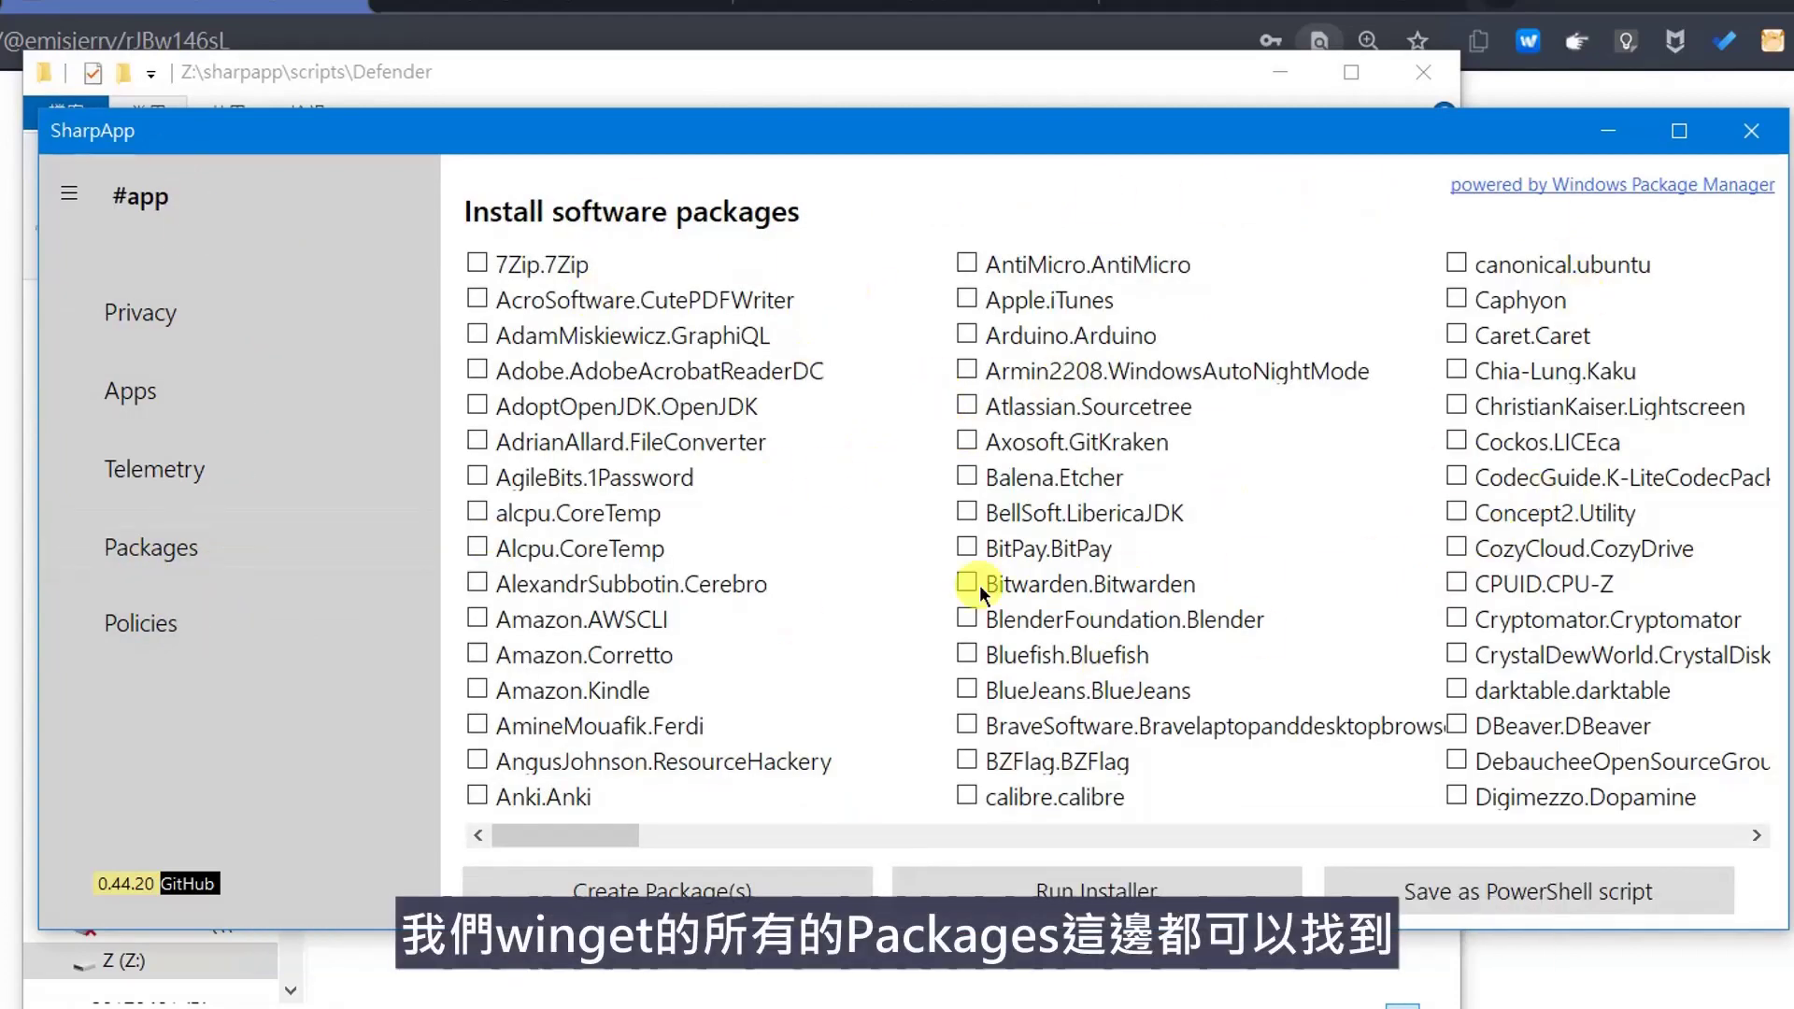
left_click_drag(565, 836, 453, 841)
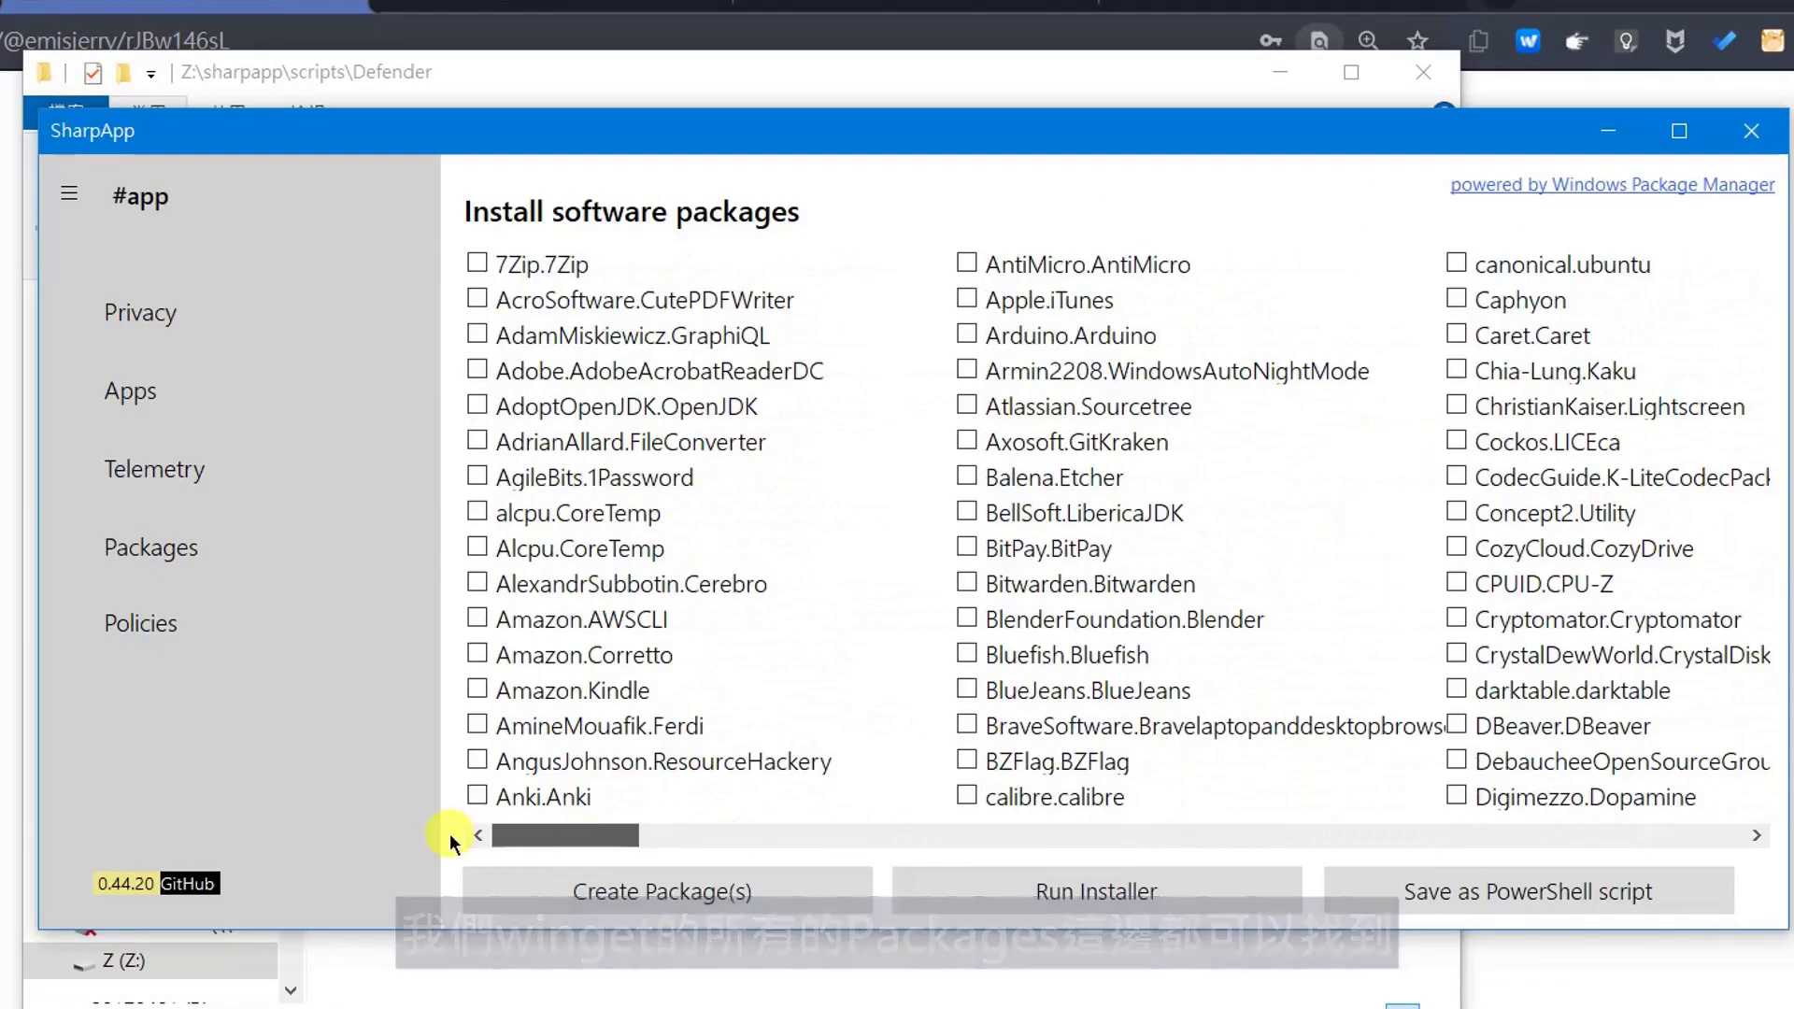
double_click(476, 263)
left_click(476, 298)
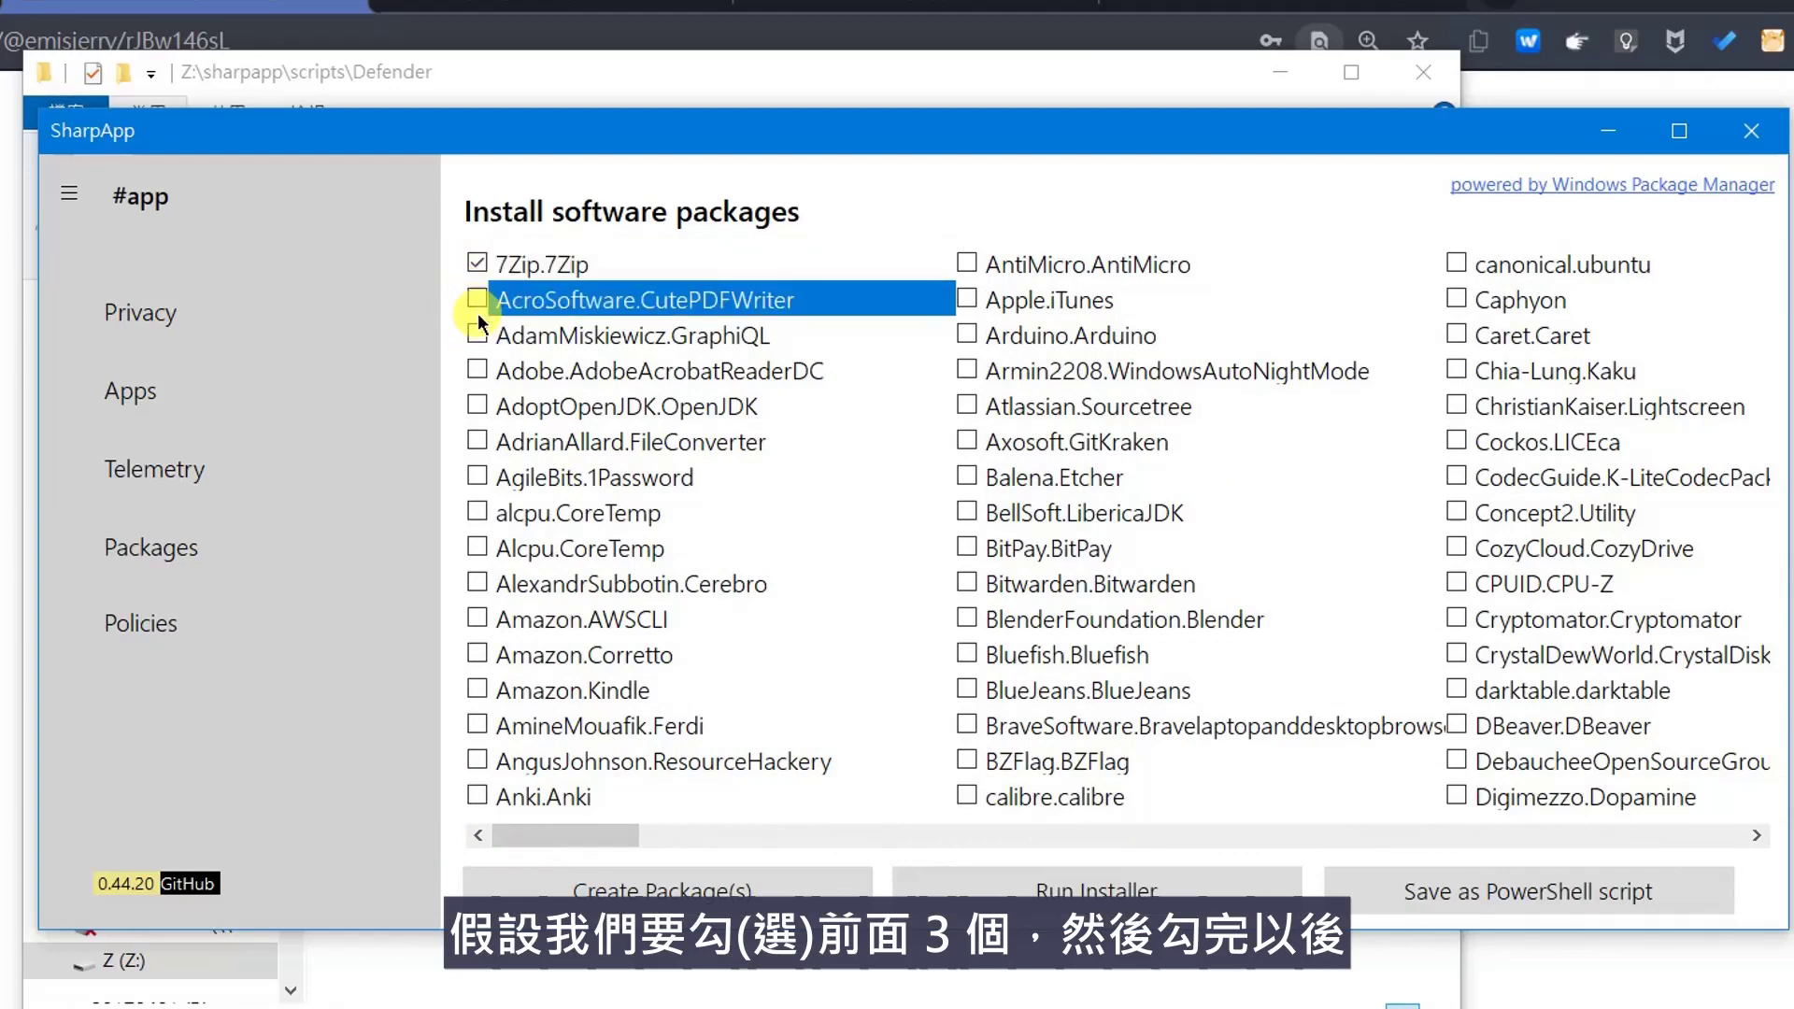
left_click(478, 334)
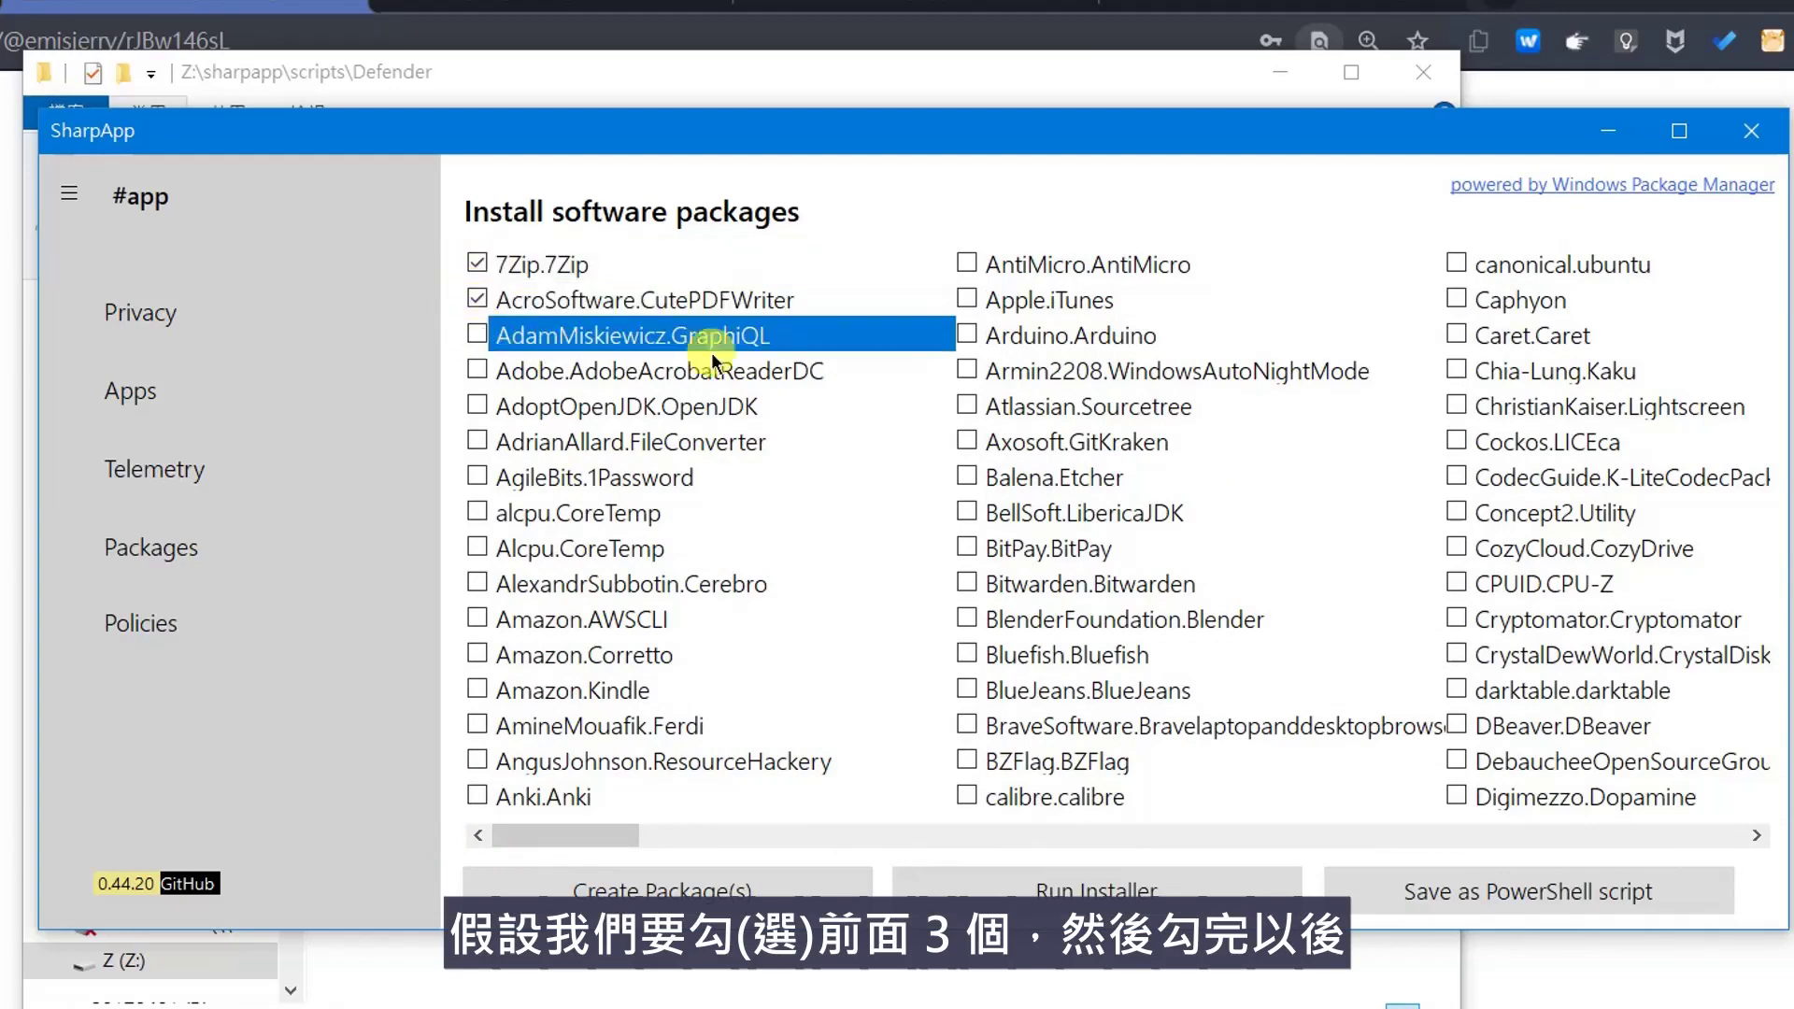
left_click(476, 334)
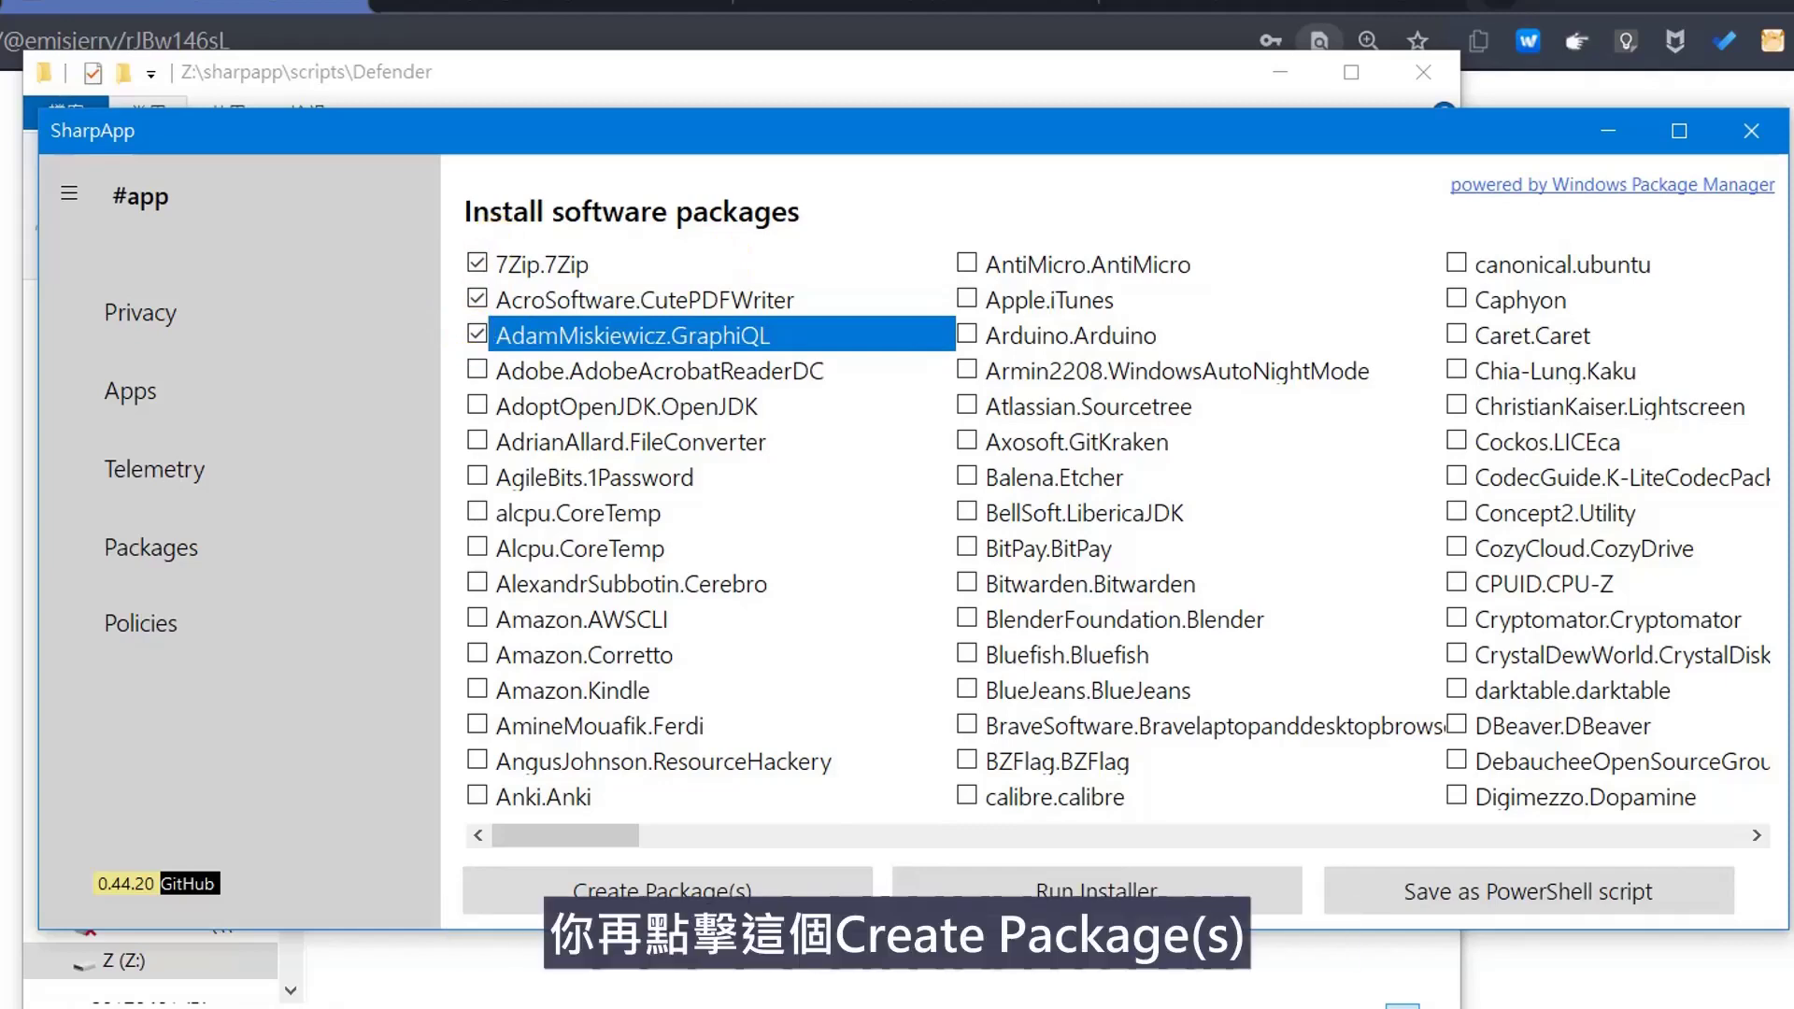
- Create the install package from the three ticked entries and select the entire generated winget install command
left_click(668, 890)
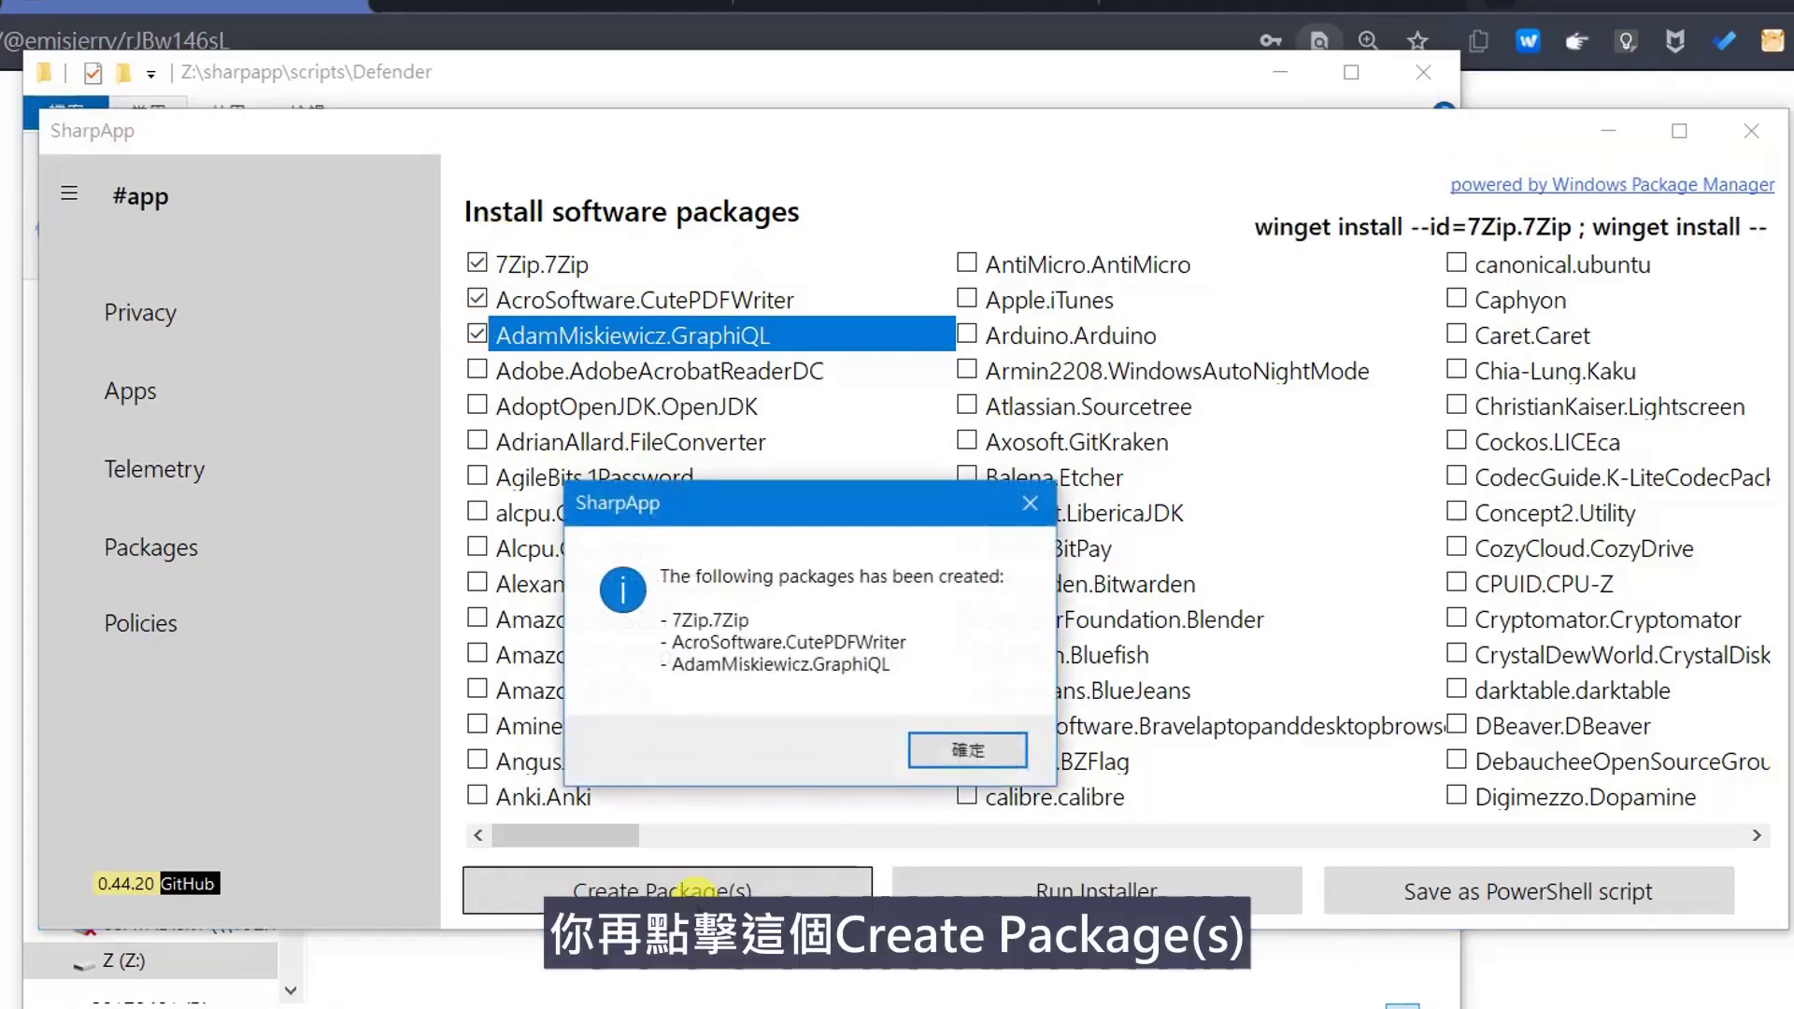
left_click(967, 749)
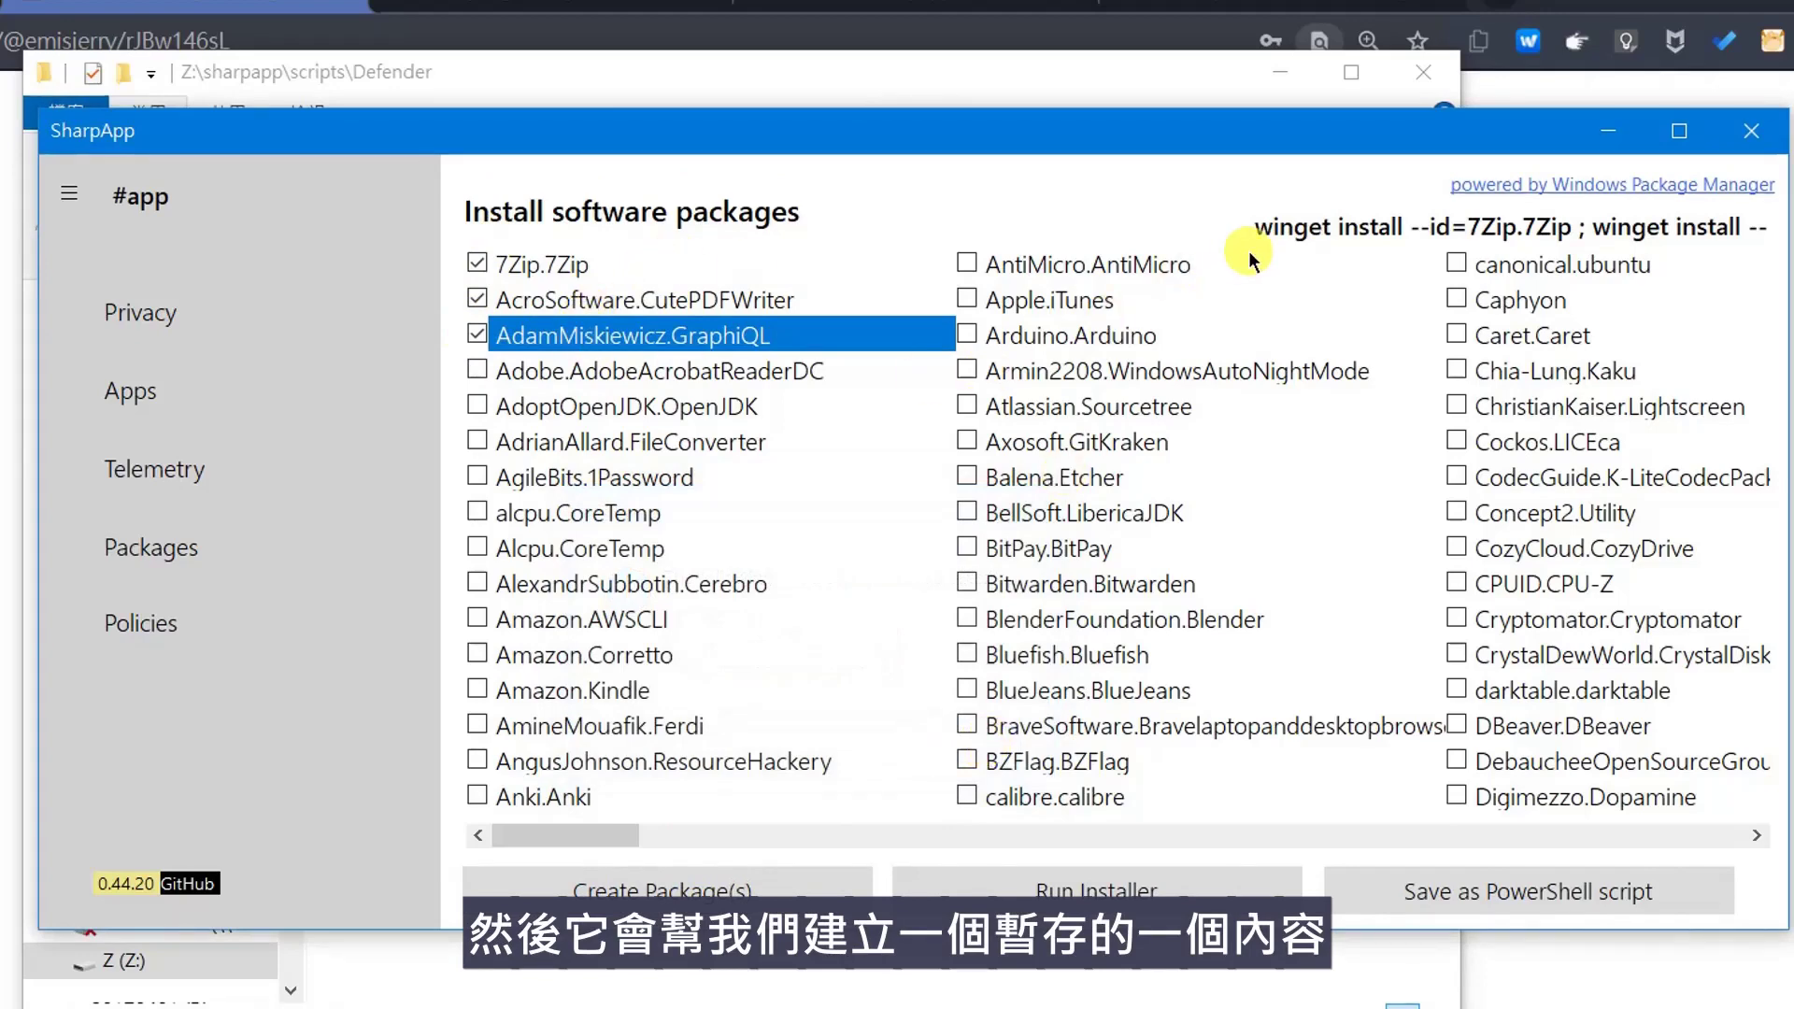
left_click_drag(1254, 229, 1768, 228)
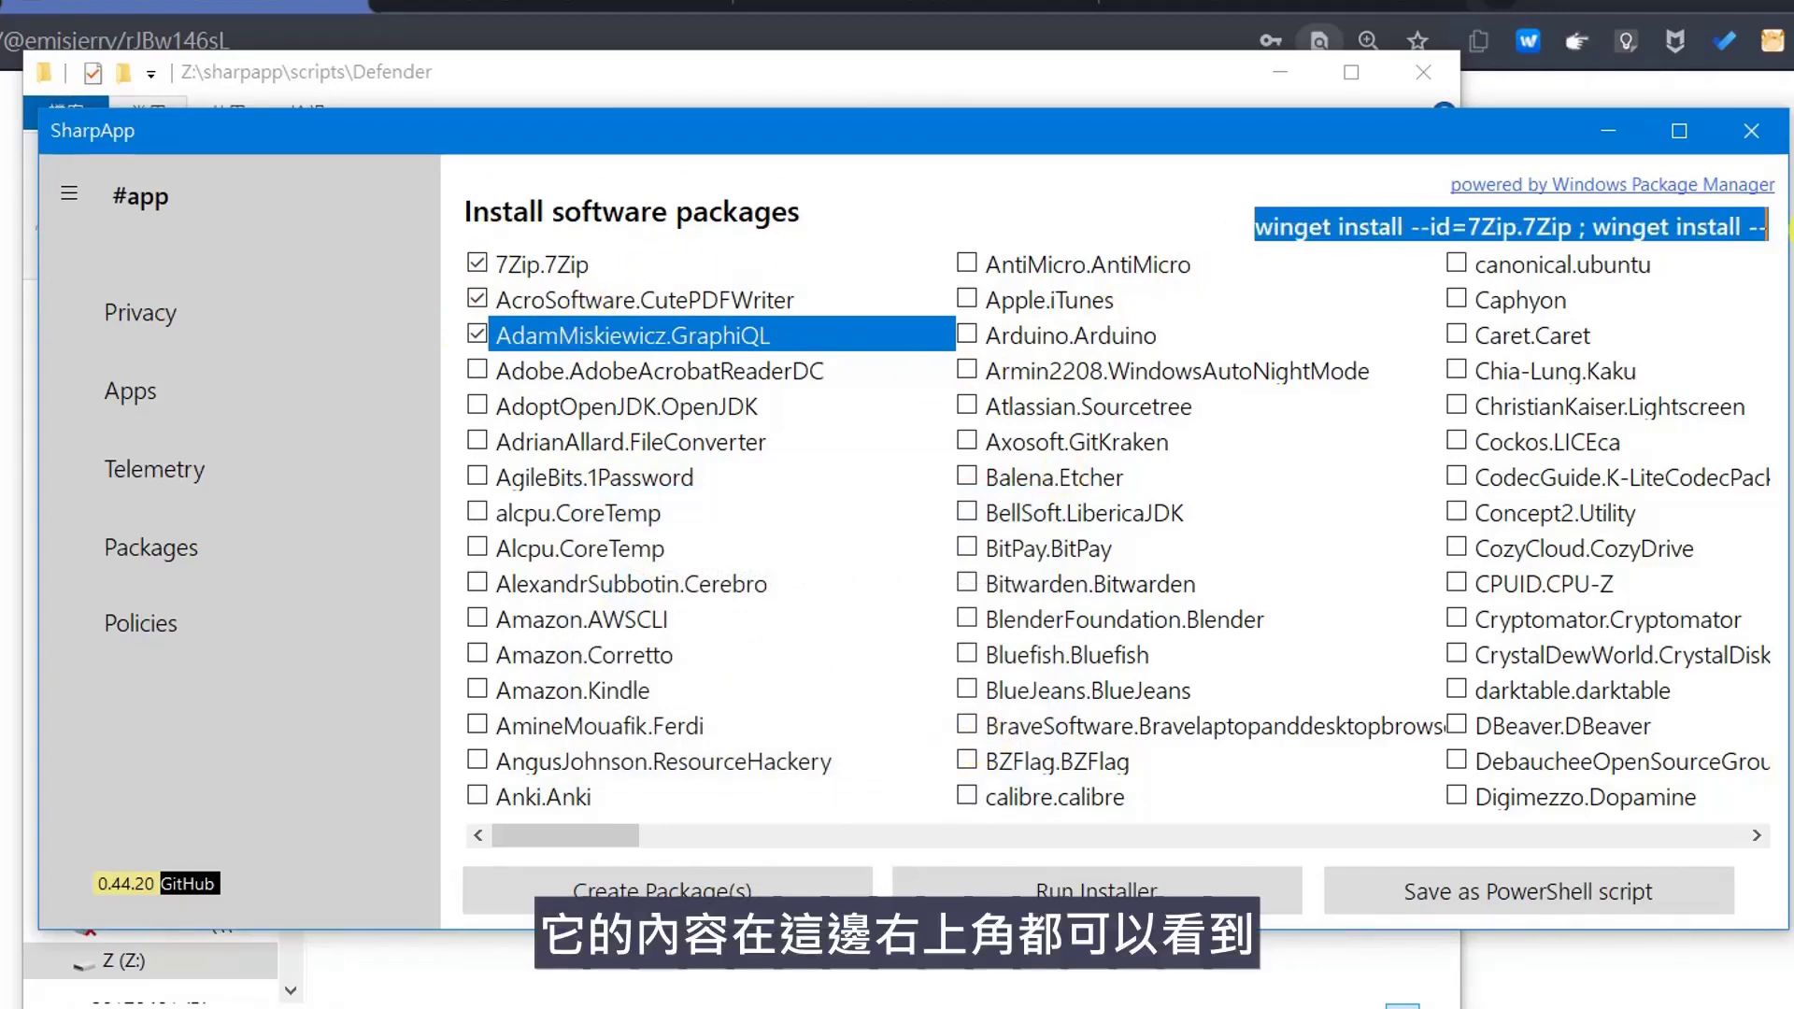
left_click(1261, 239)
key("ctrl+a")
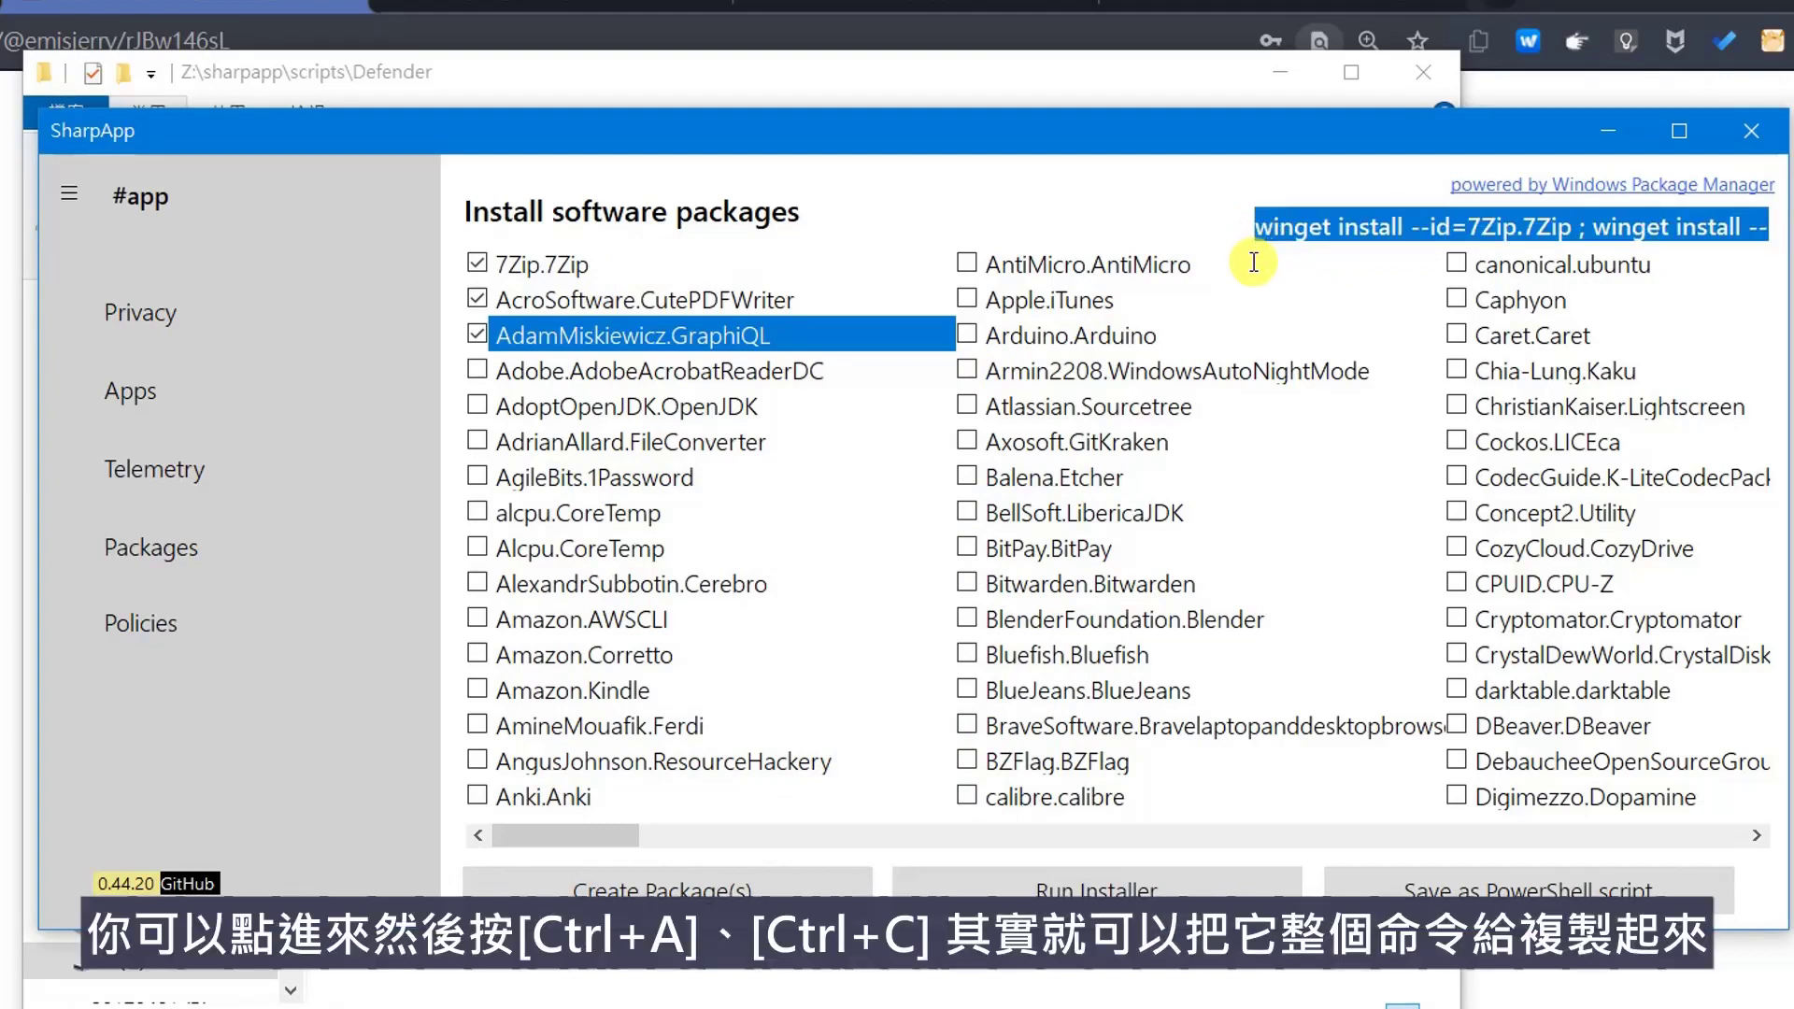
left_click(1261, 238)
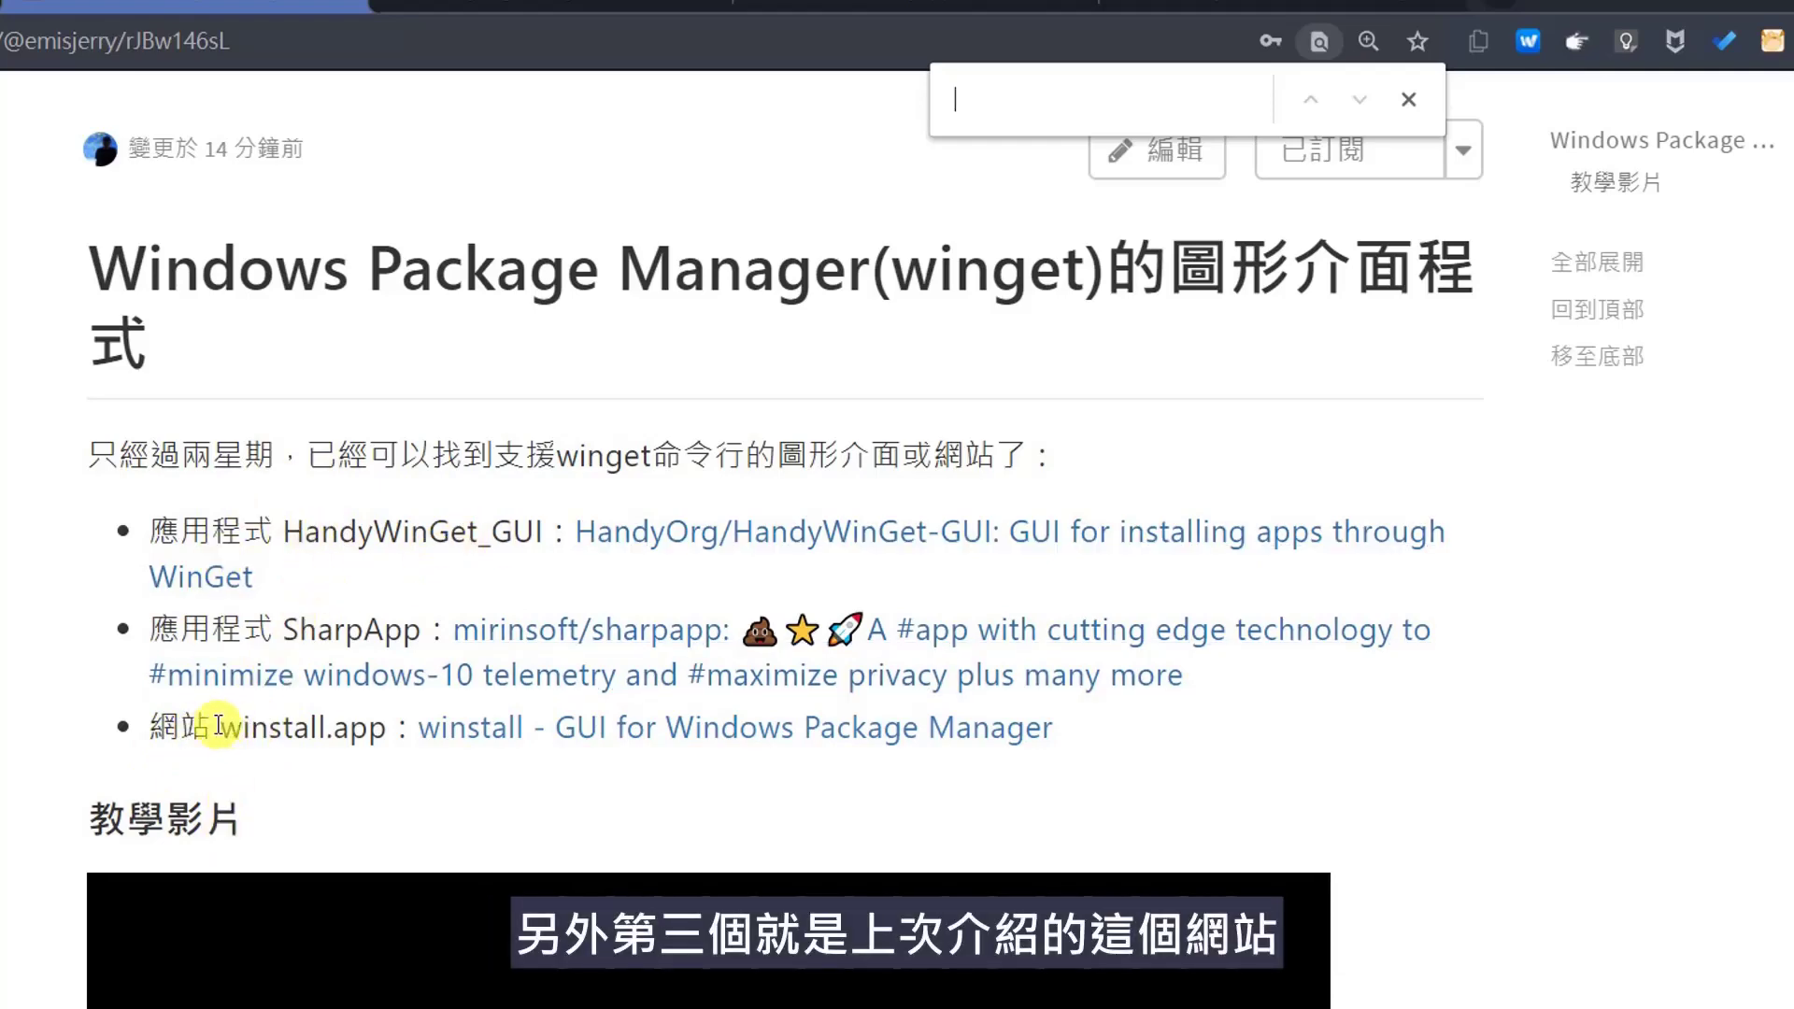
- In the browser note on winget graphical front ends, highlight the winstall.app website entry, then clear the highlight
left_click_drag(214, 730, 513, 753)
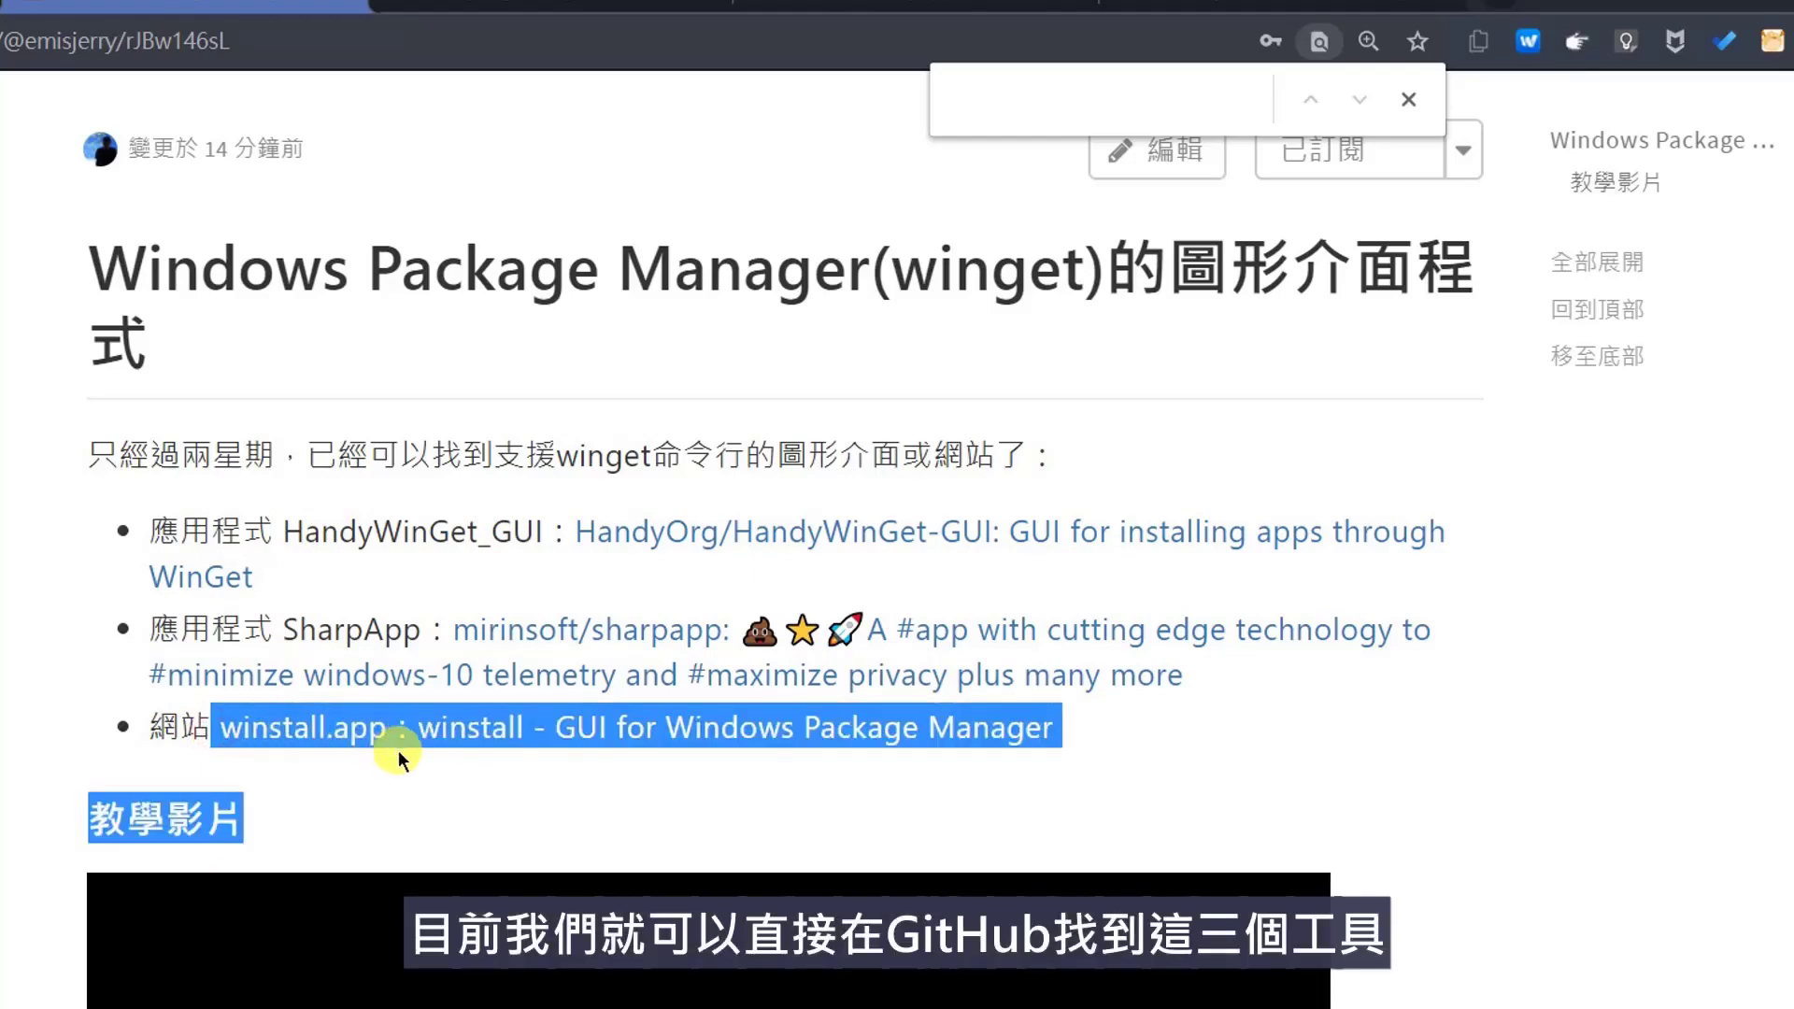
left_click(114, 475)
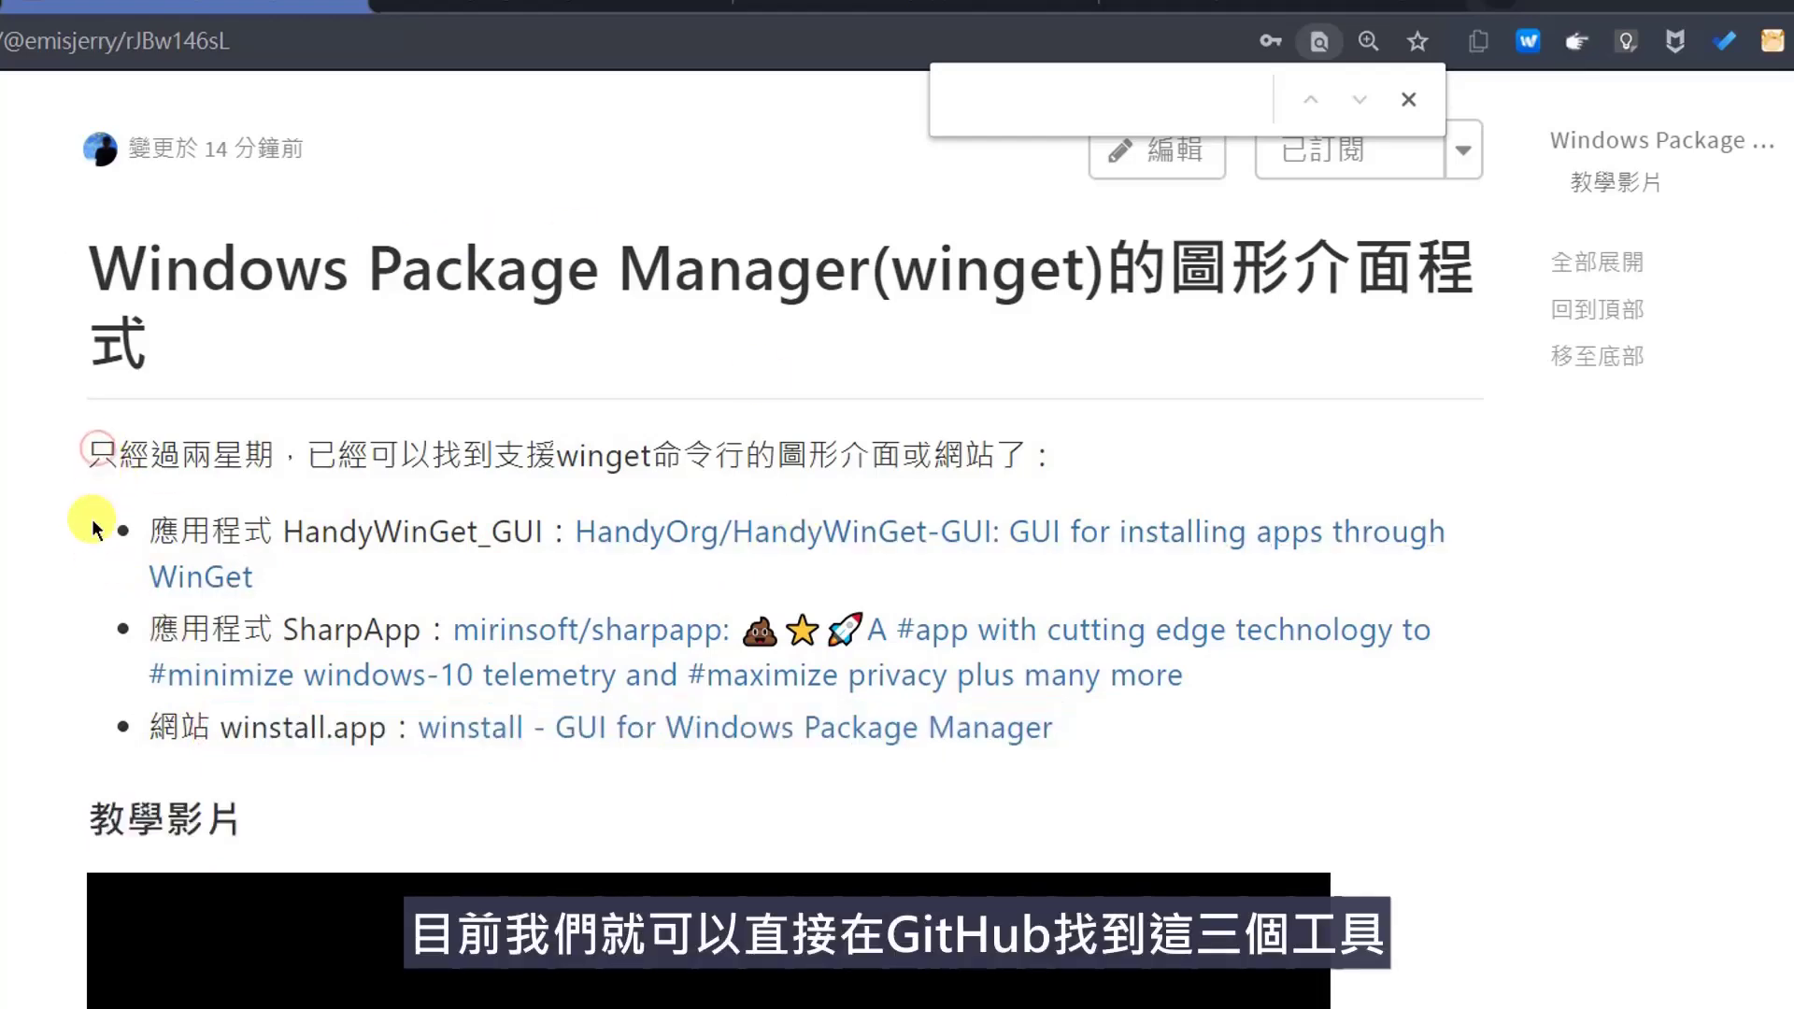